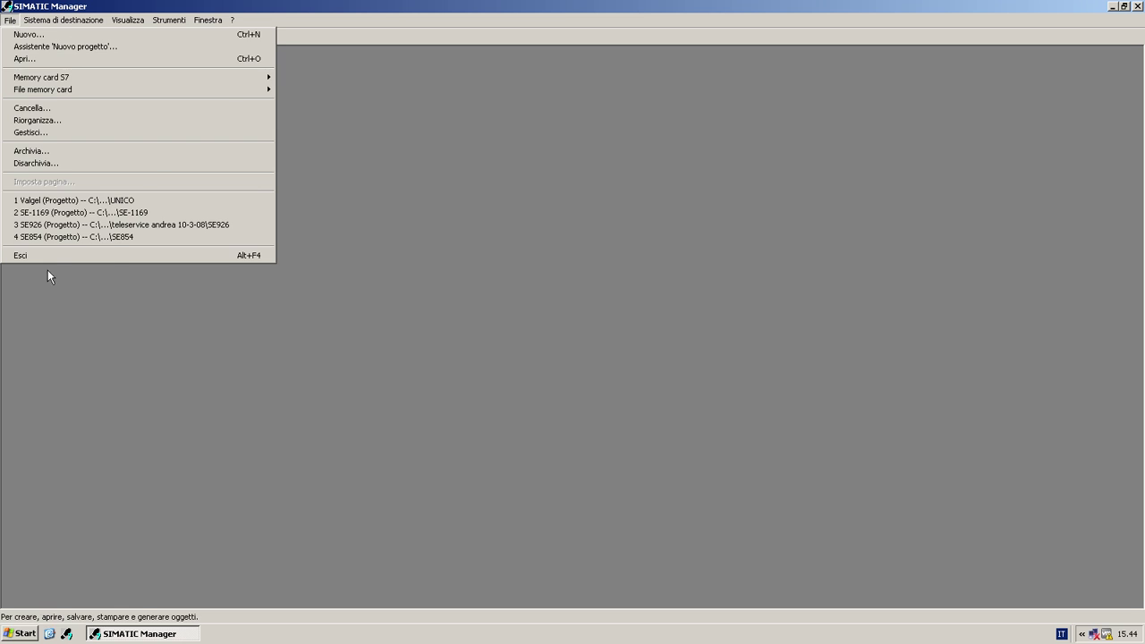
- Create a new project named Test_youtube in the default destination folder and maximize its window
click(47, 268)
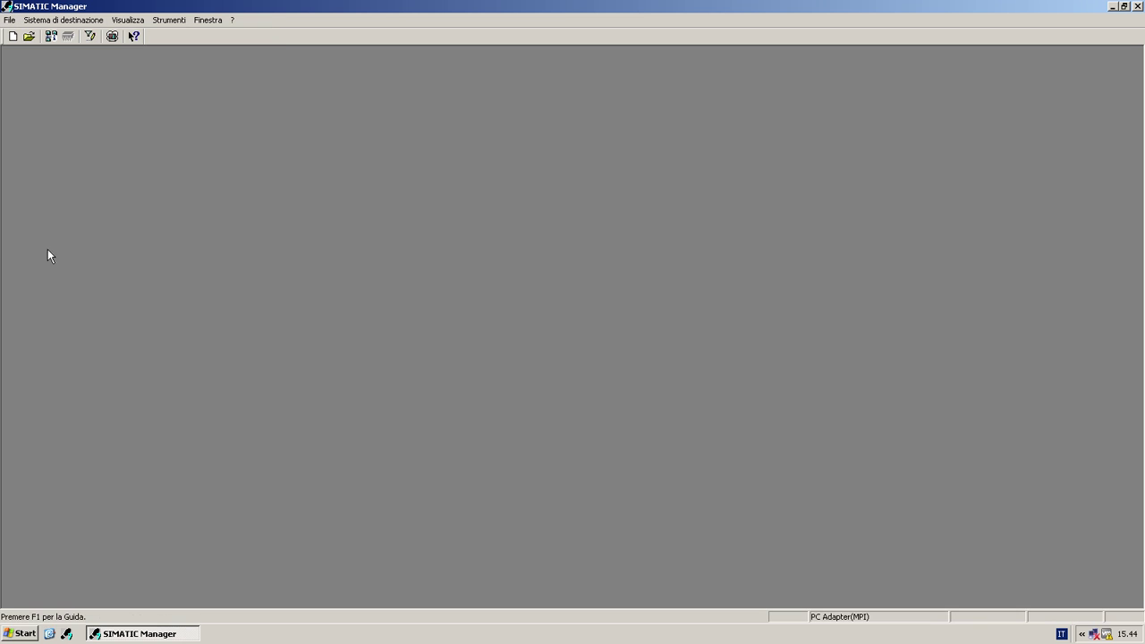
click(14, 36)
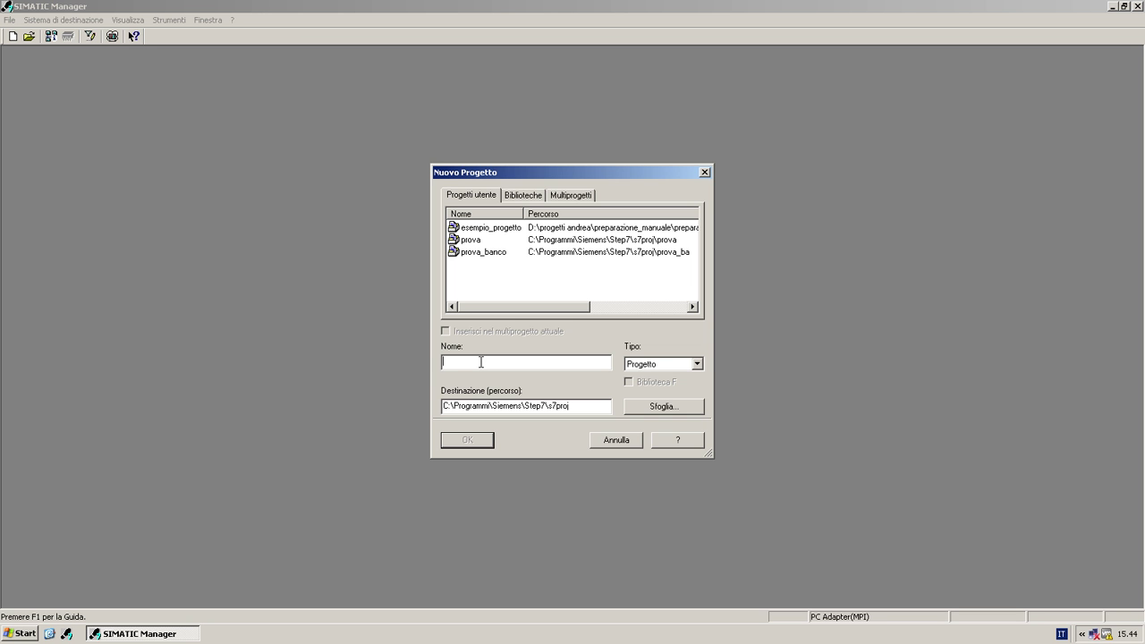
text(Test_youtube)
click(478, 439)
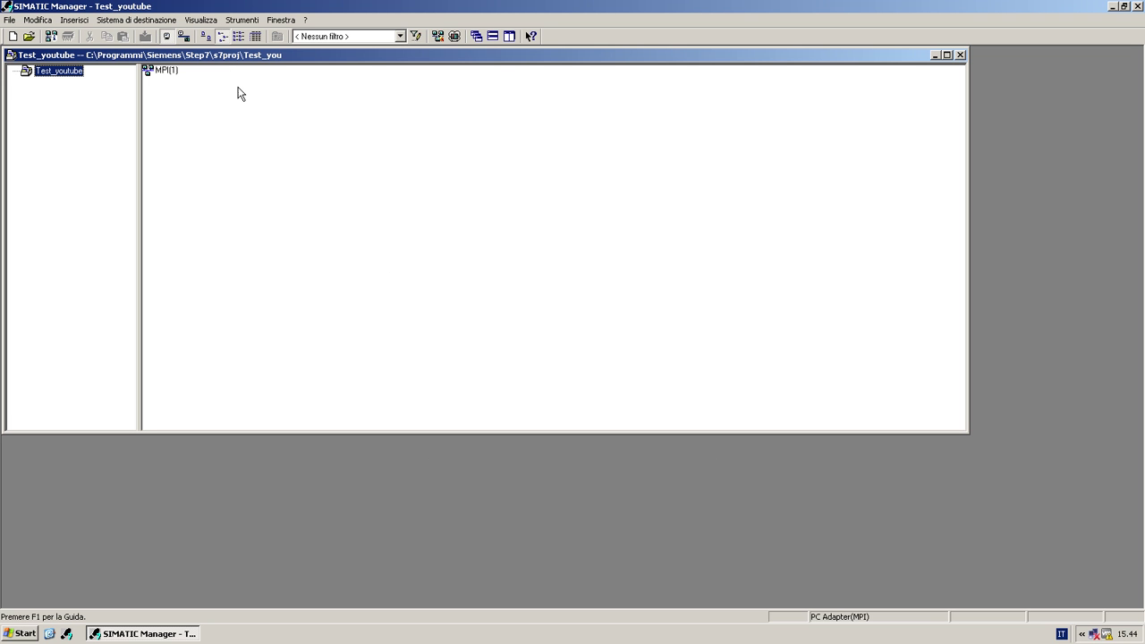
double_click(227, 56)
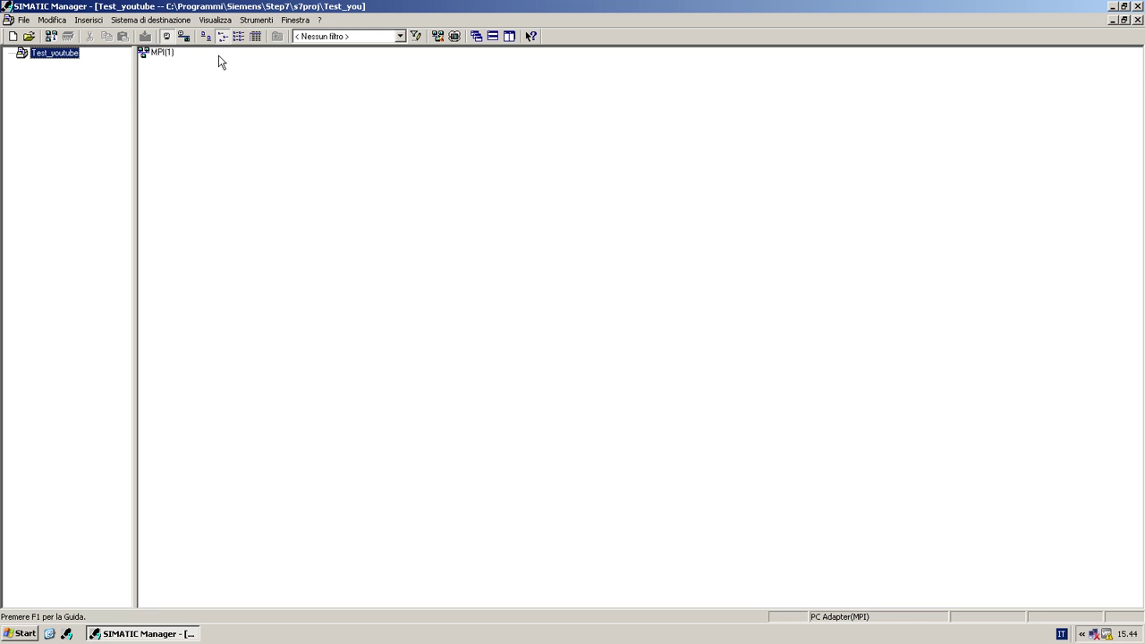
- Insert a SIMATIC 300 station into the Test_youtube project and name it Plc
click(169, 54)
click(55, 54)
right_click(54, 53)
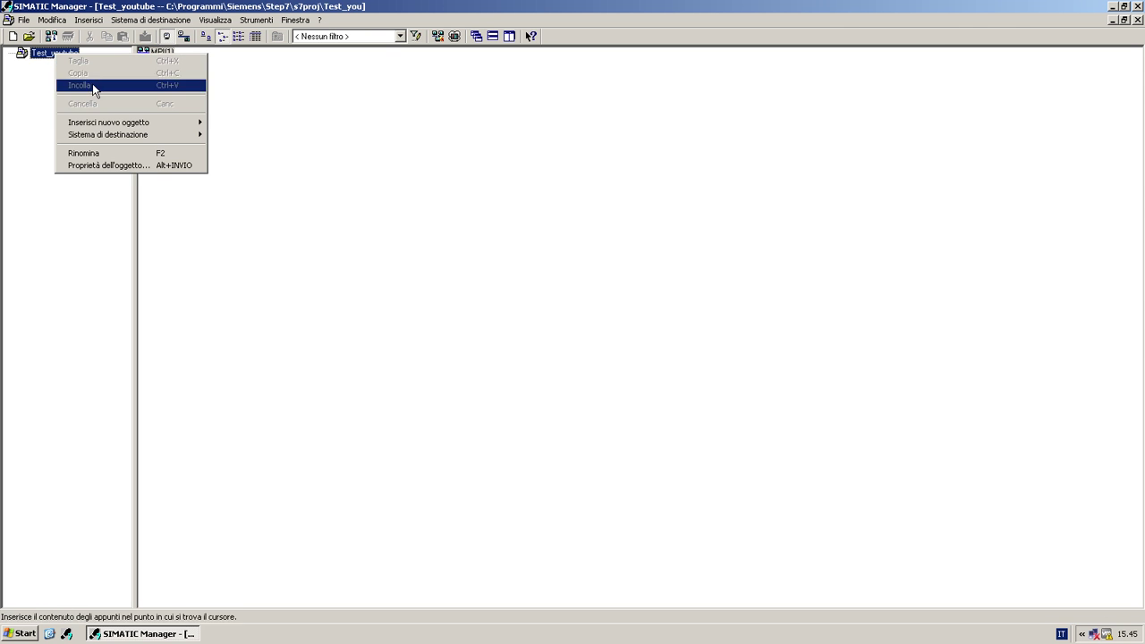
mouse_move(135, 124)
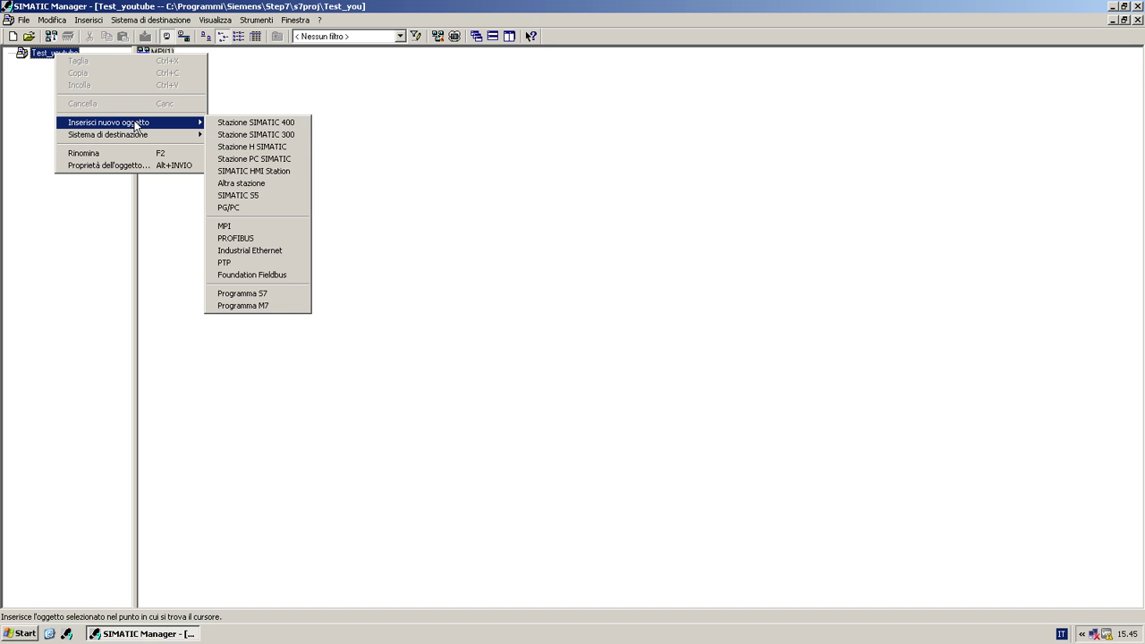
click(255, 135)
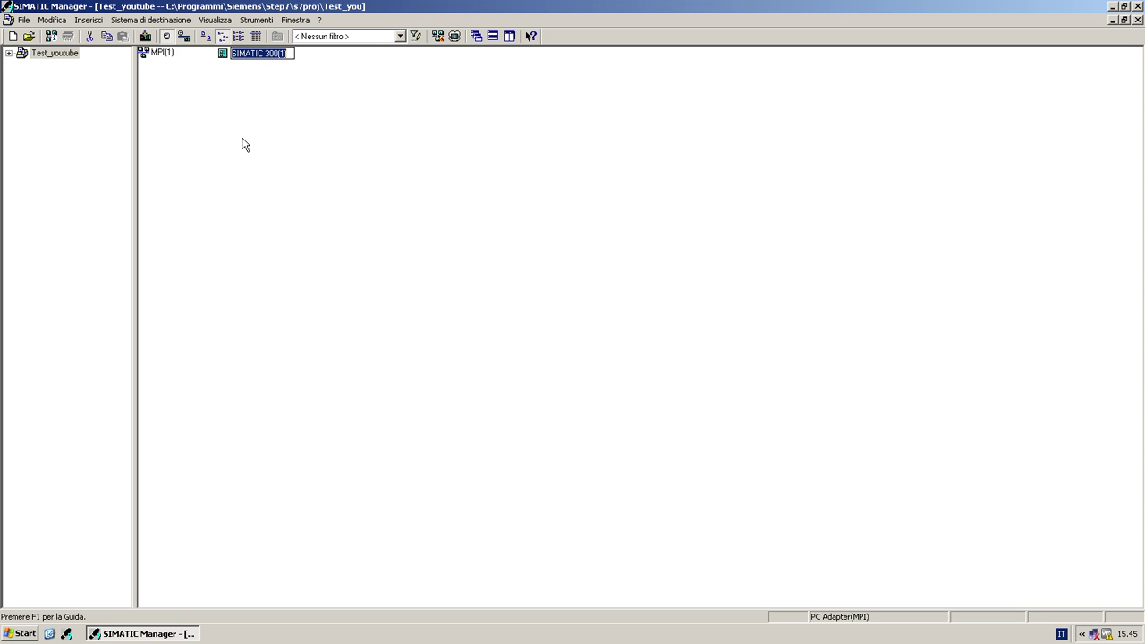
text(Plc)
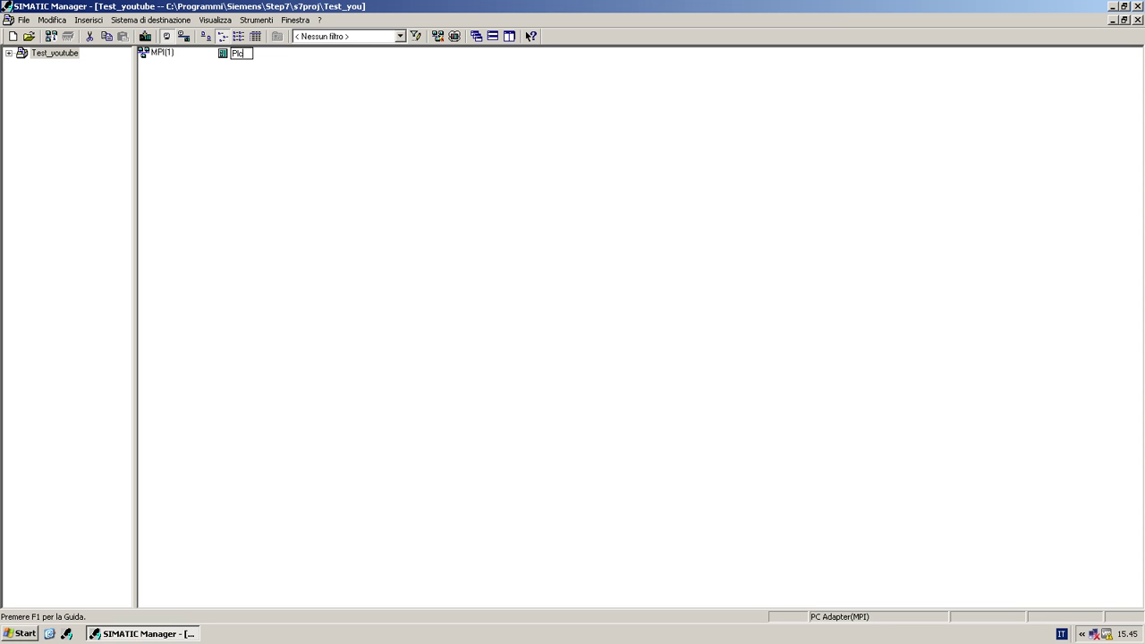
key(Return)
- Show the project objects with details, open the Plc station's hardware configuration and maximize the editor
click(255, 36)
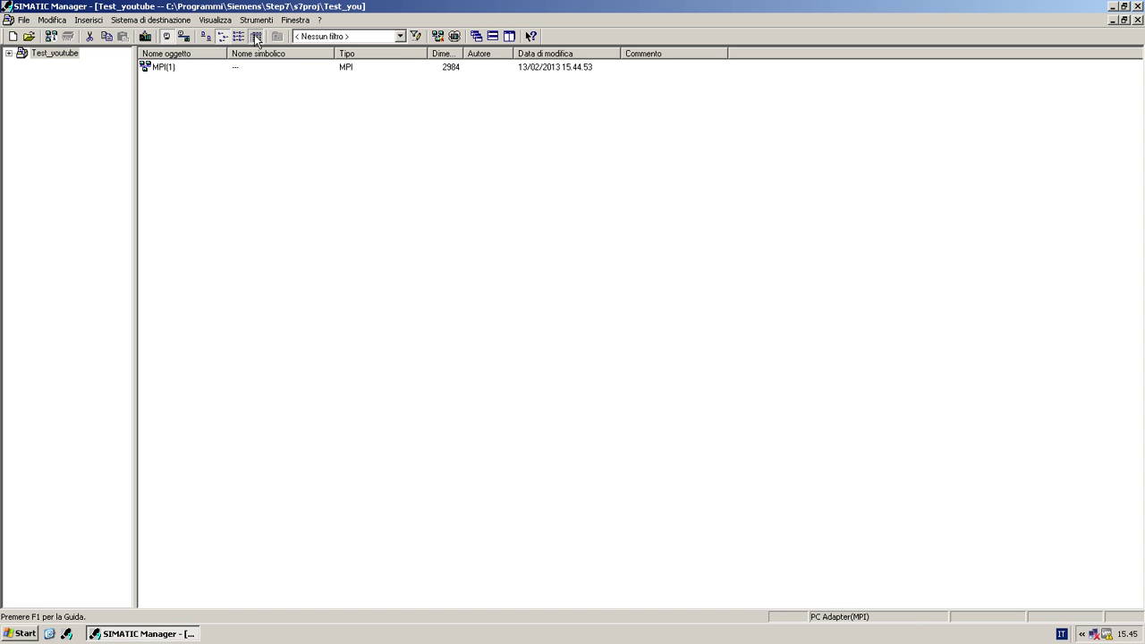
click(8, 53)
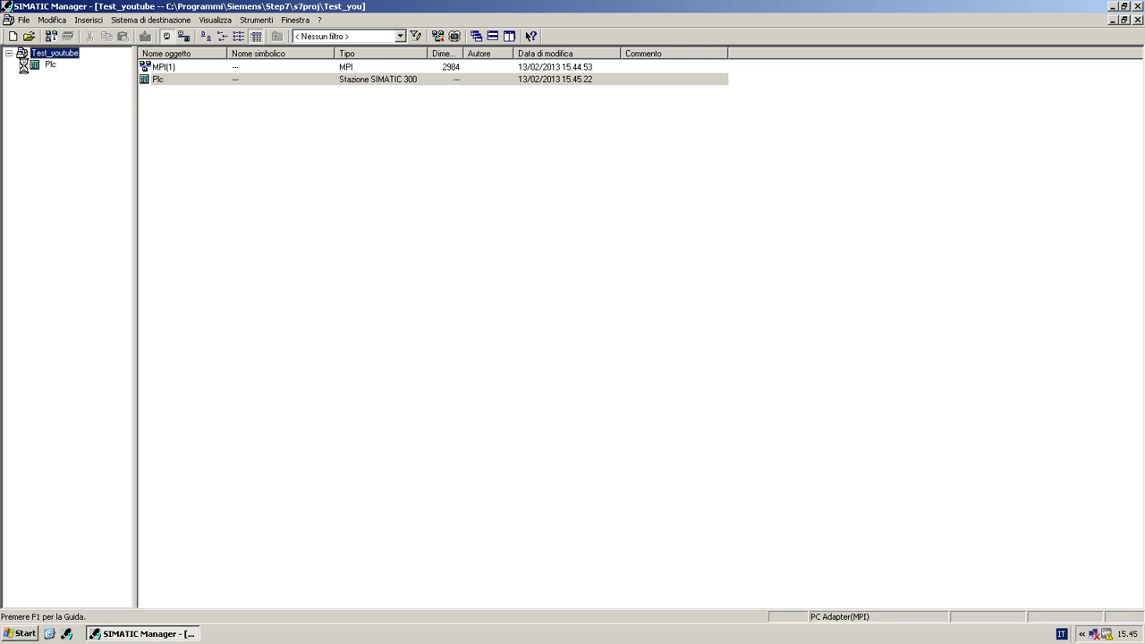
click(21, 64)
click(49, 65)
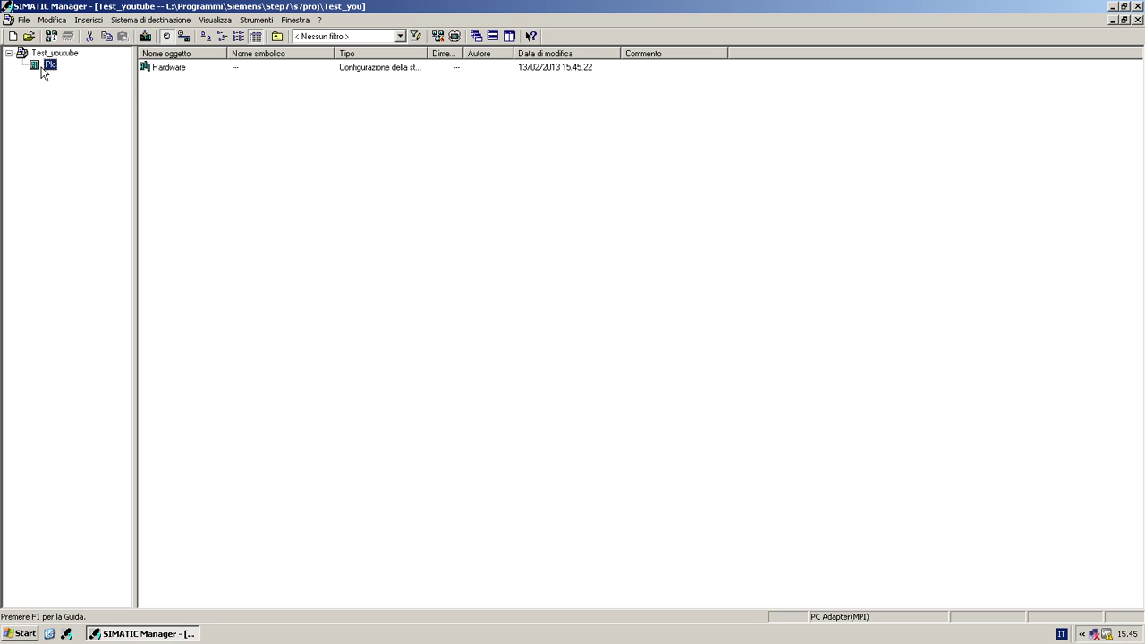
double_click(154, 70)
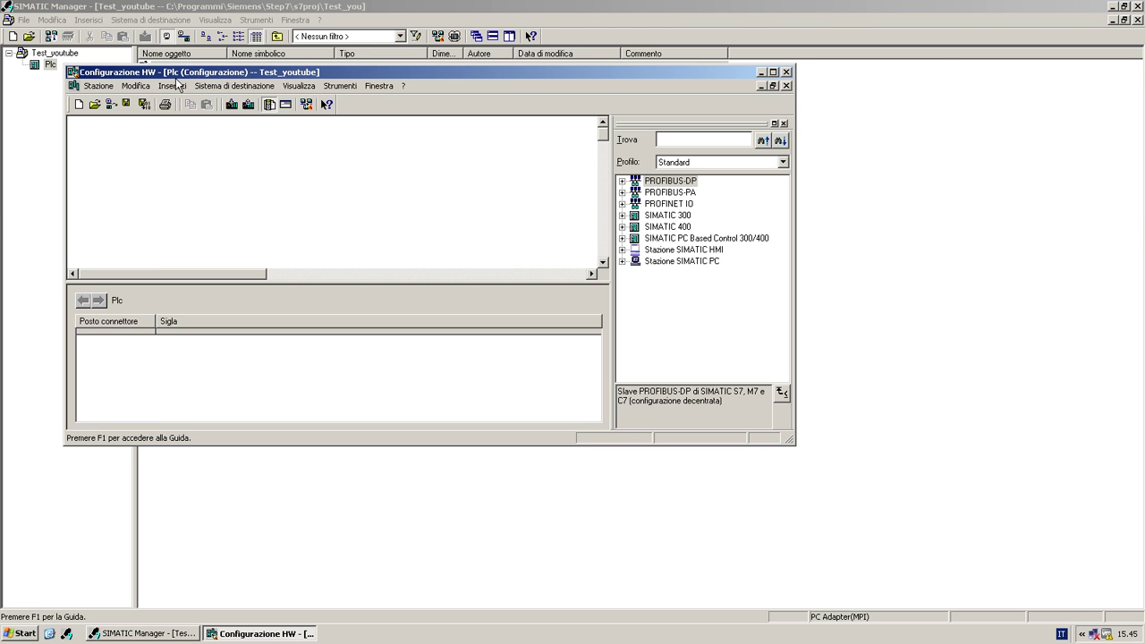
double_click(171, 75)
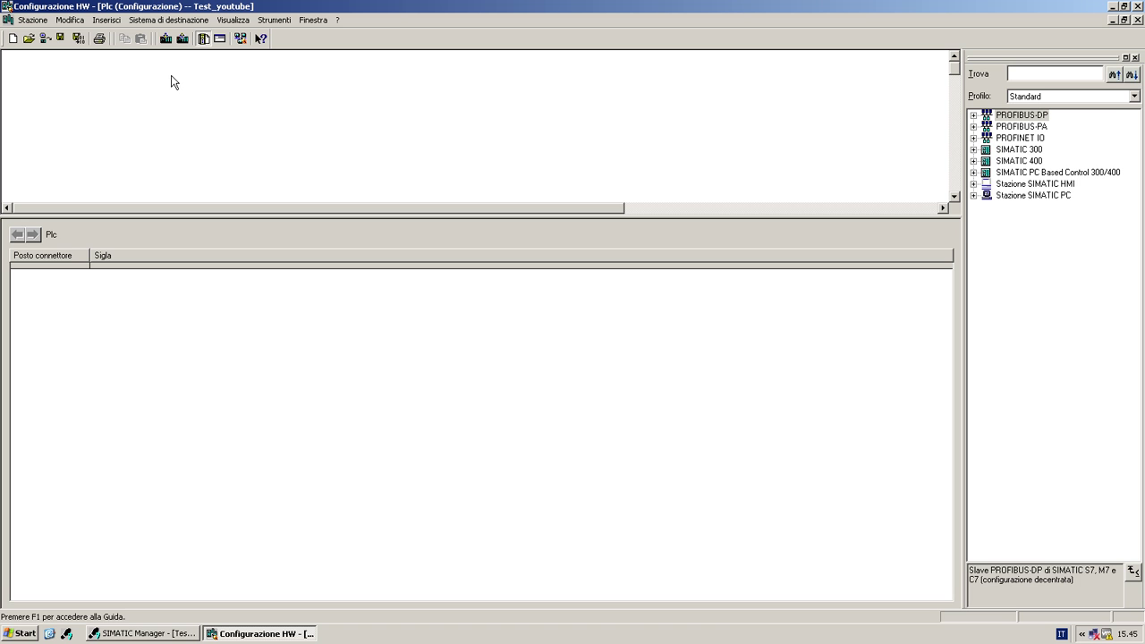
- Search the hardware catalog for 6es7 and look through the PROFIBUS-DP group
click(1024, 72)
text(6es7)
click(1132, 74)
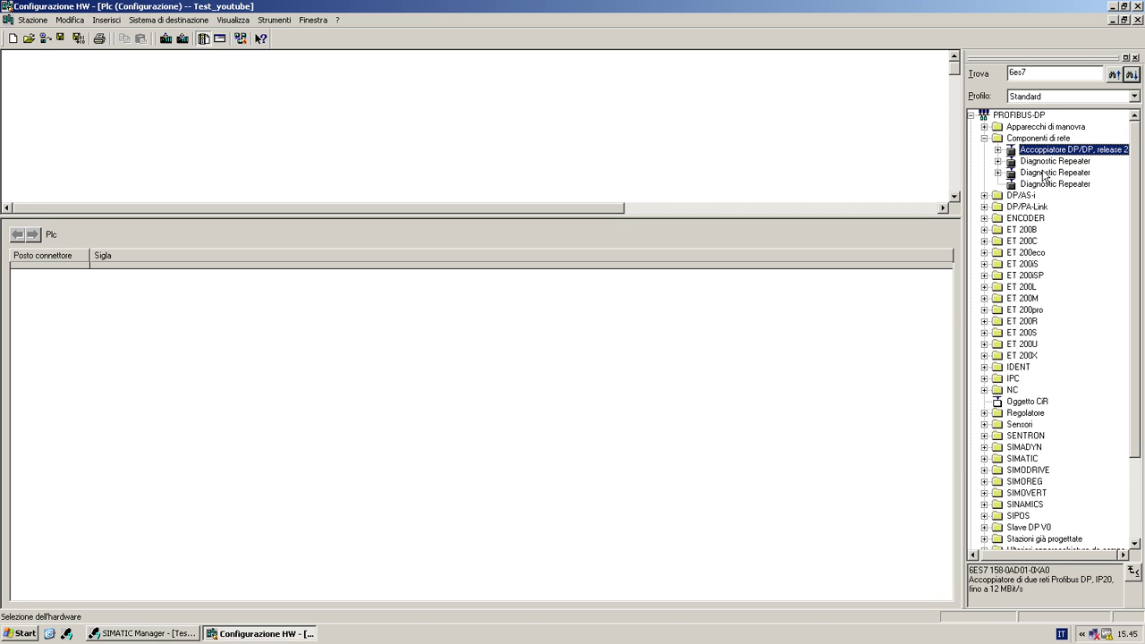
click(1054, 555)
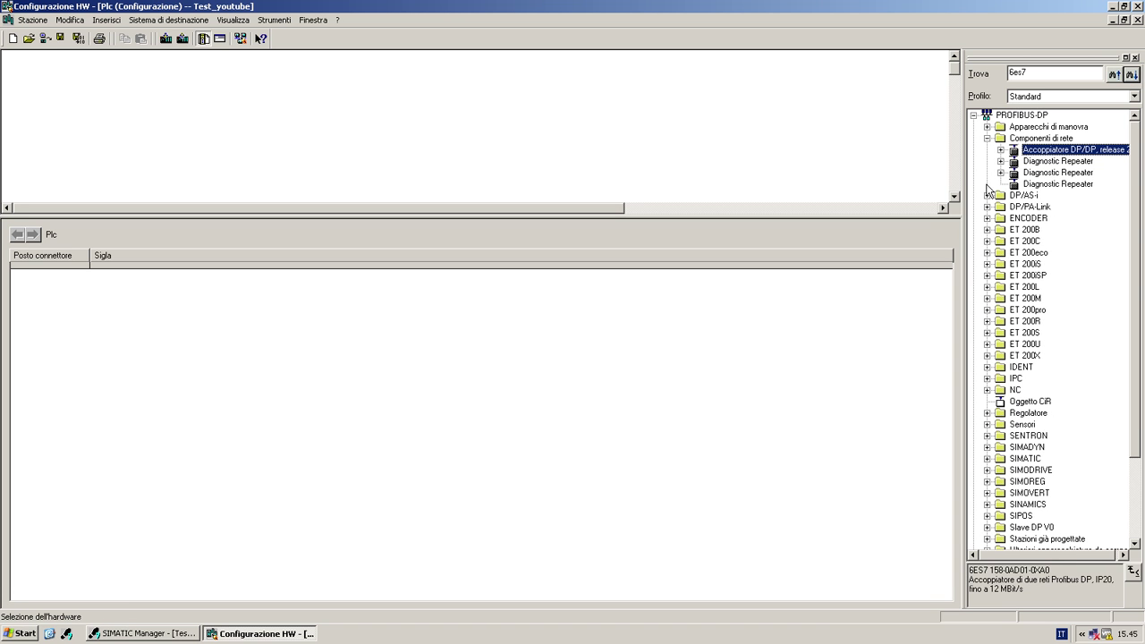
click(973, 115)
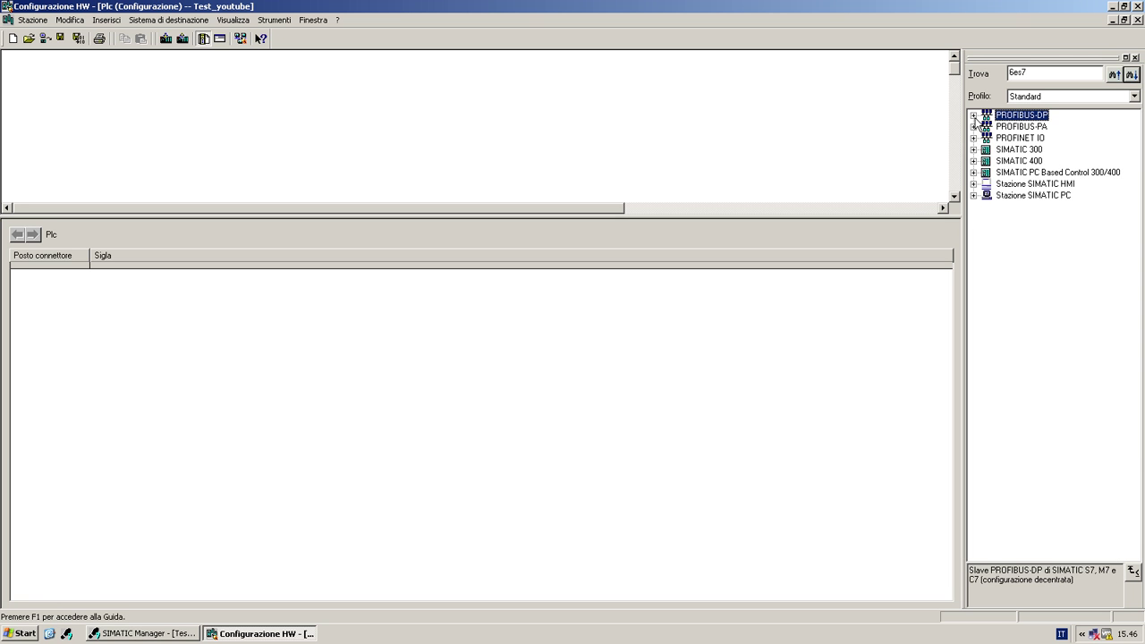
click(973, 115)
click(987, 138)
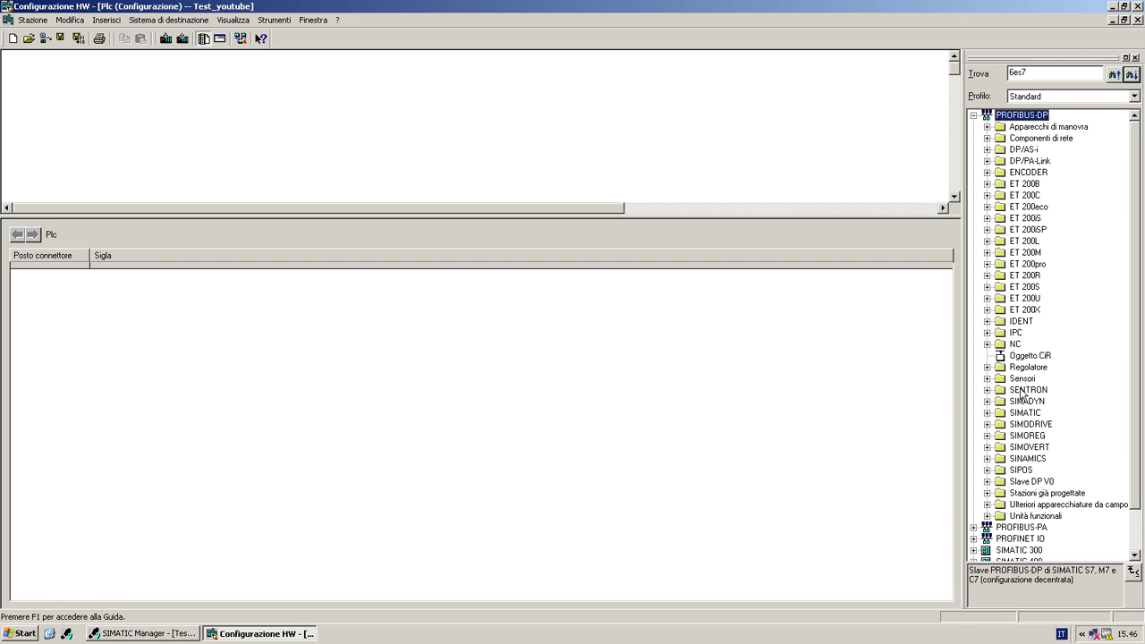
- Insert the RACK-300 Guida profilata from SIMATIC 300 into the station and enlarge its window to show all 11 slots
scroll(1028, 494, down, 2)
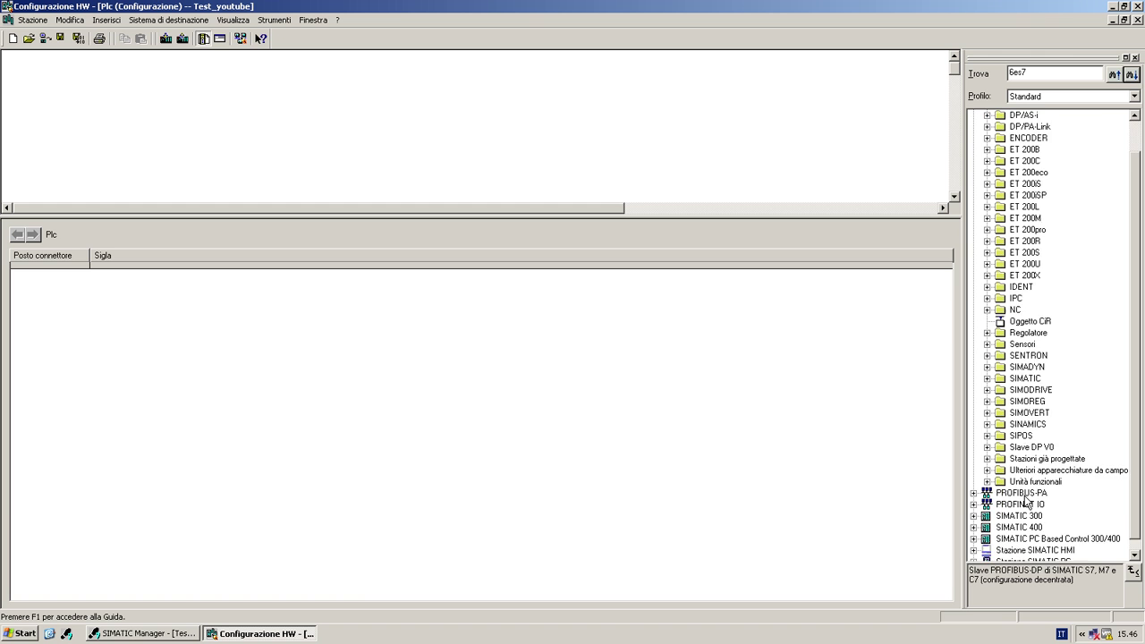
click(972, 504)
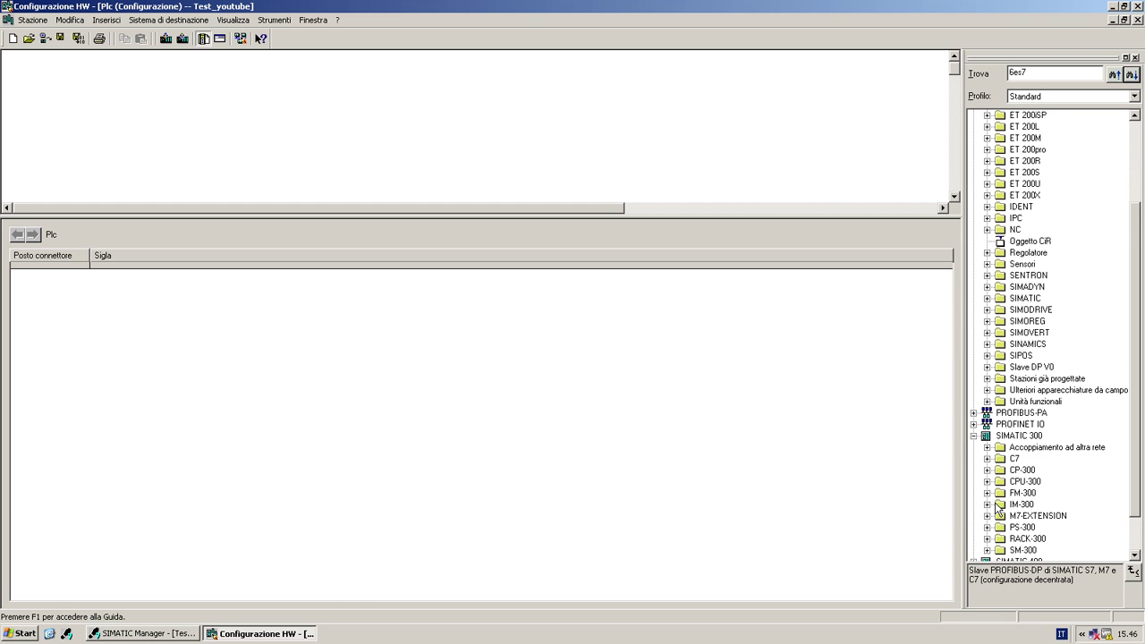
click(986, 492)
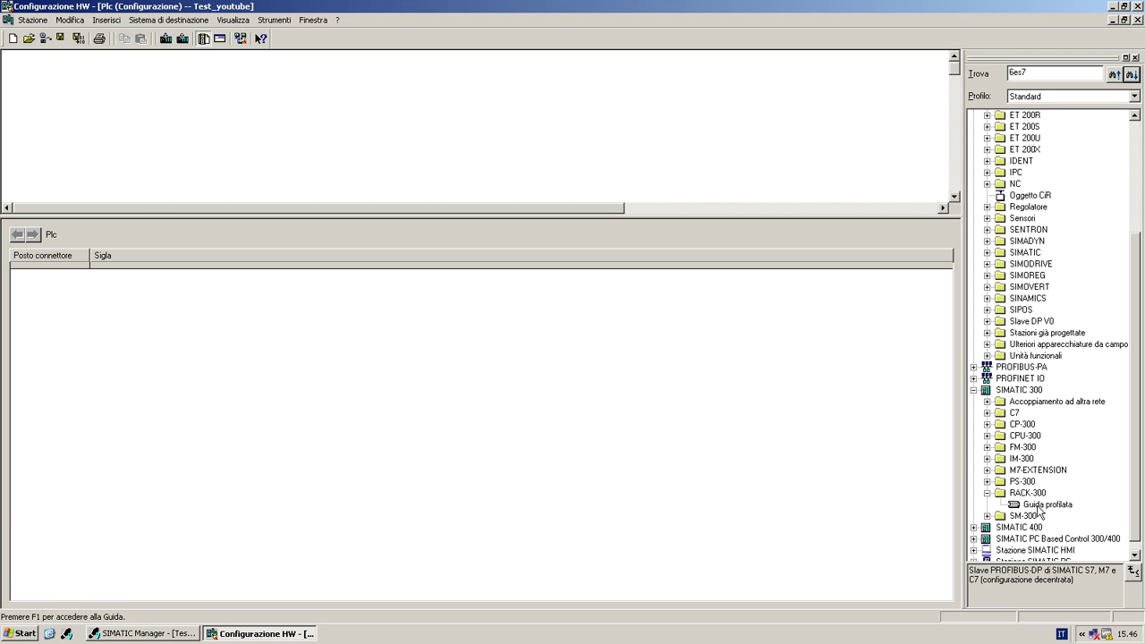
drag(1044, 504, 205, 102)
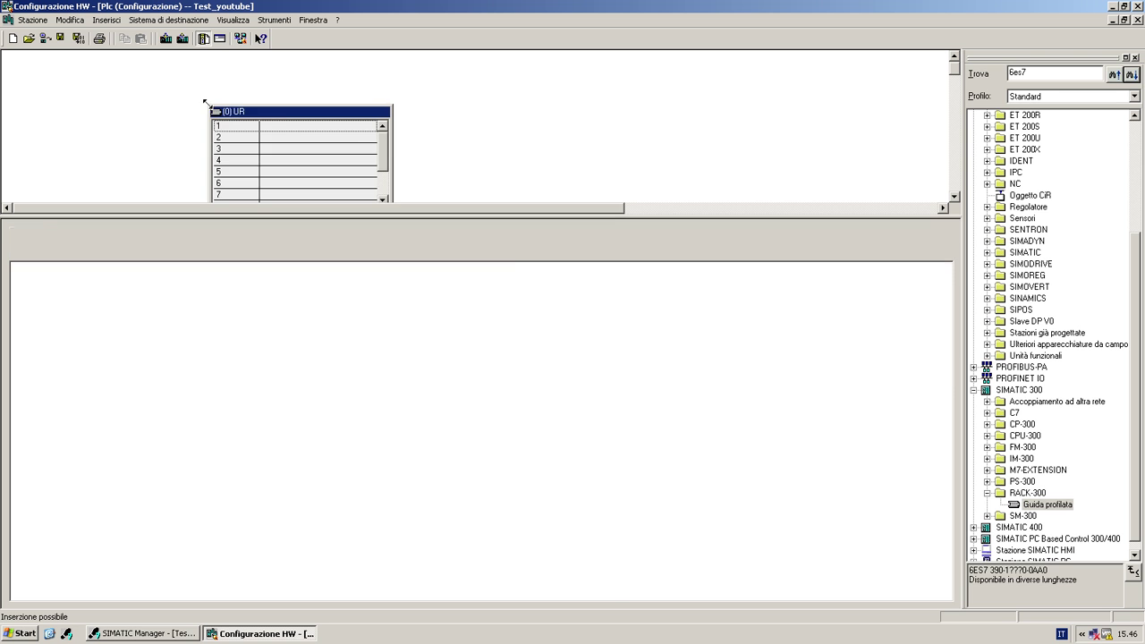
drag(286, 117, 213, 87)
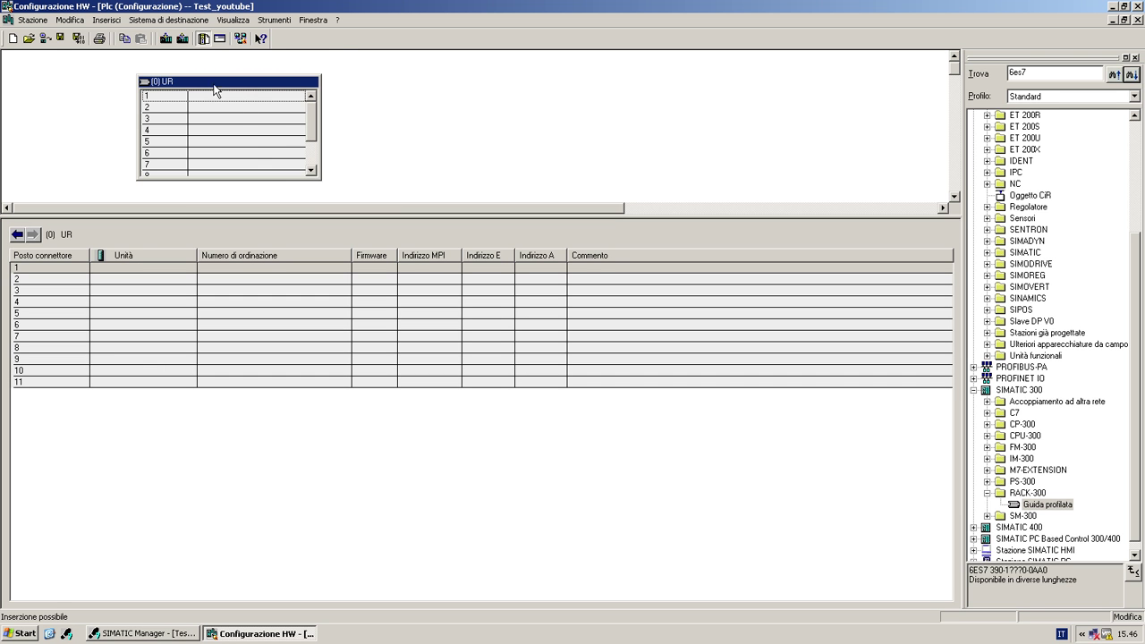
drag(322, 179, 343, 317)
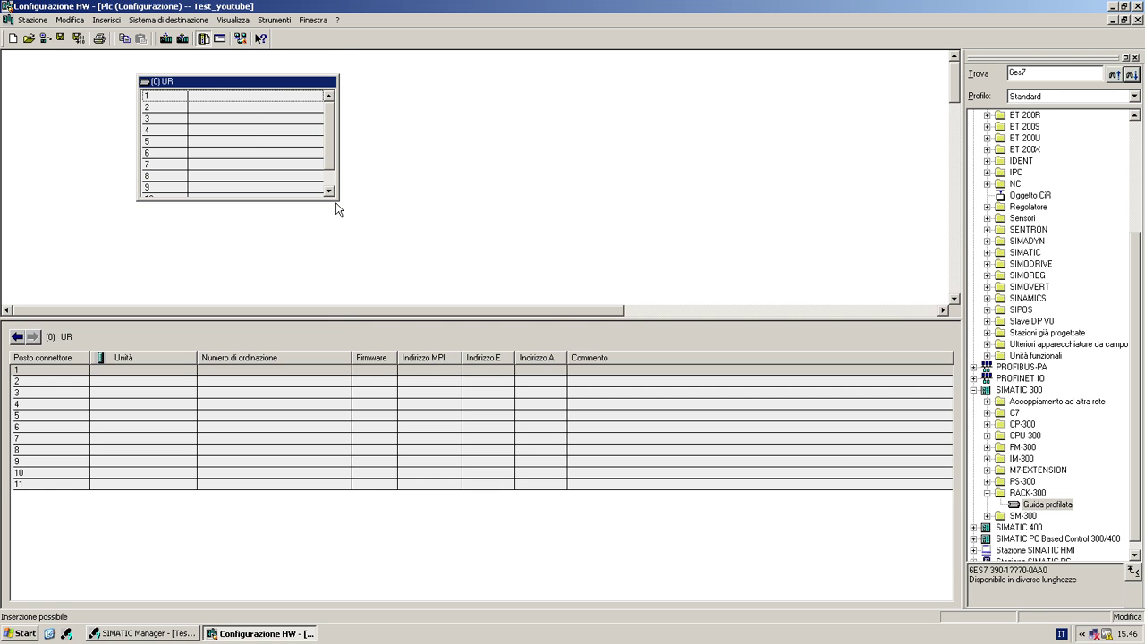
drag(336, 200, 375, 284)
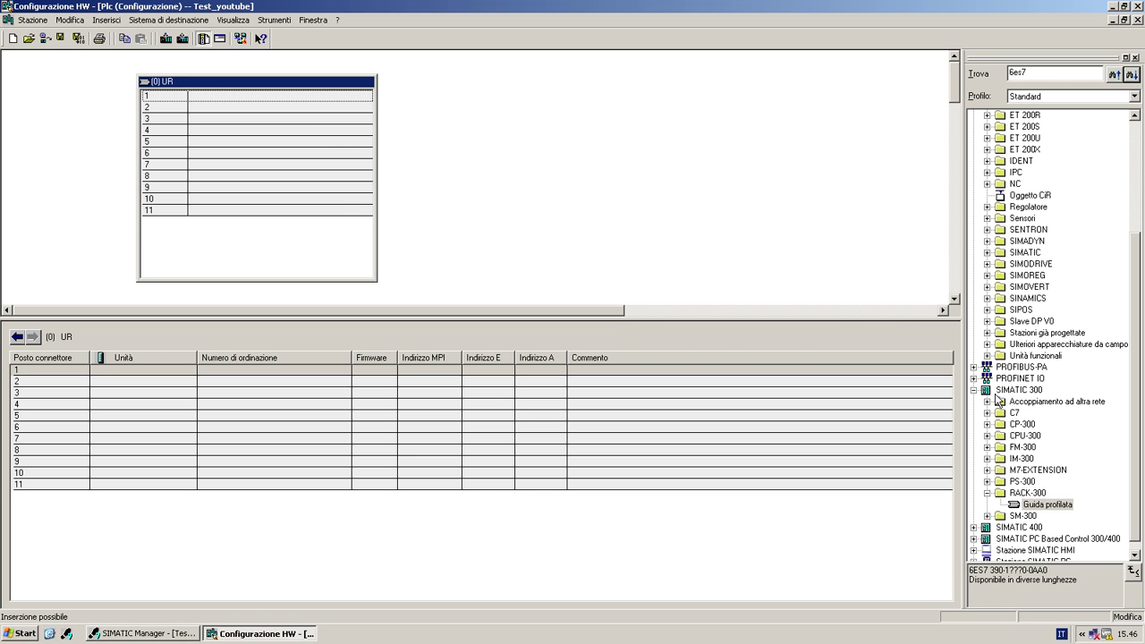
- Place the CPU 315-2 PN/DP, order number 6ES7 315-2EH14-0AB0, version V3.2, in slot 2 of the rack
click(1016, 437)
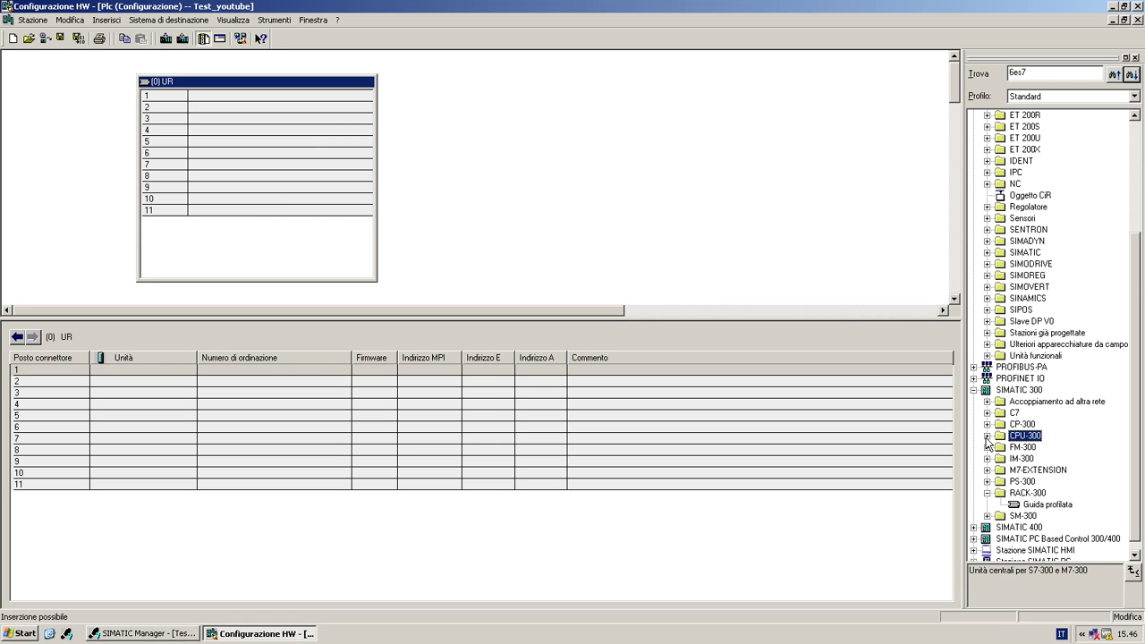
click(988, 436)
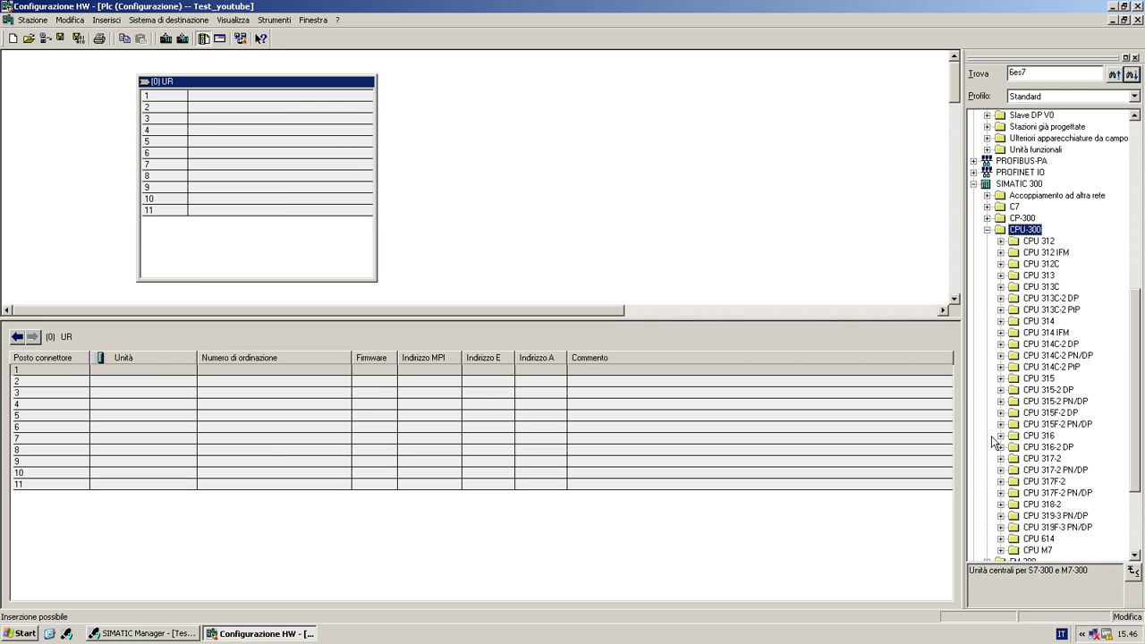
click(1065, 402)
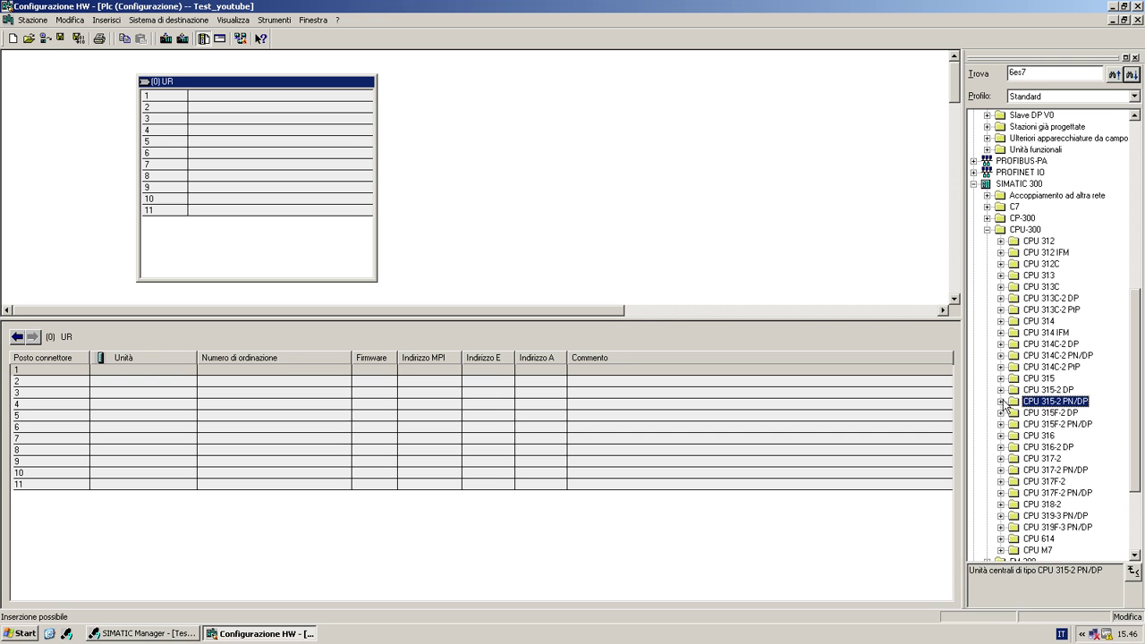
click(1000, 402)
click(1048, 437)
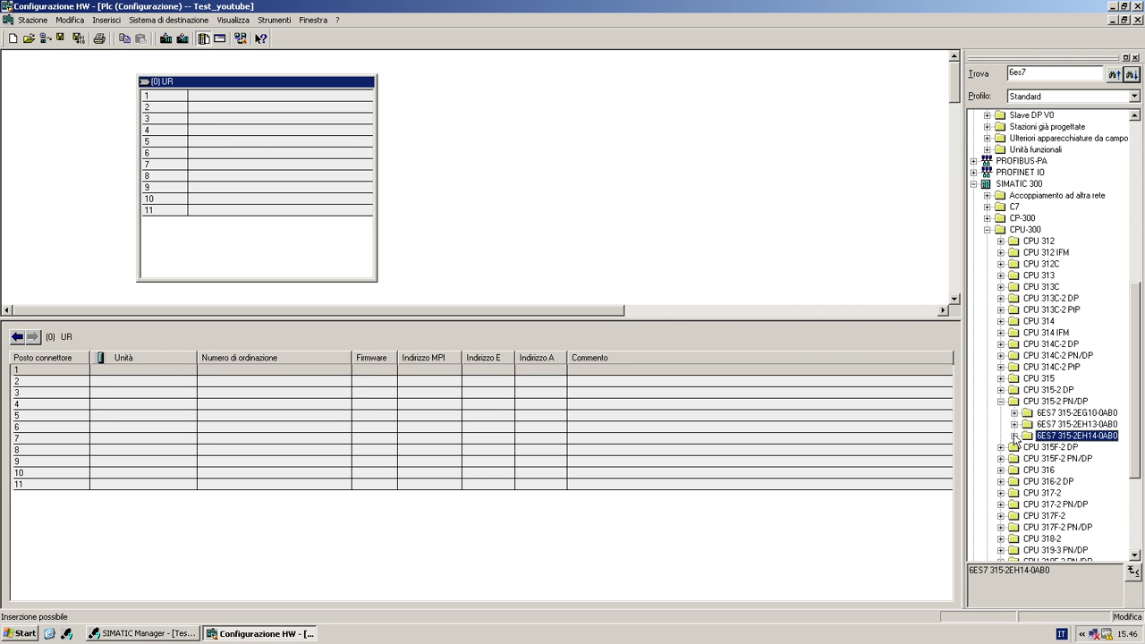
click(1014, 436)
click(1056, 447)
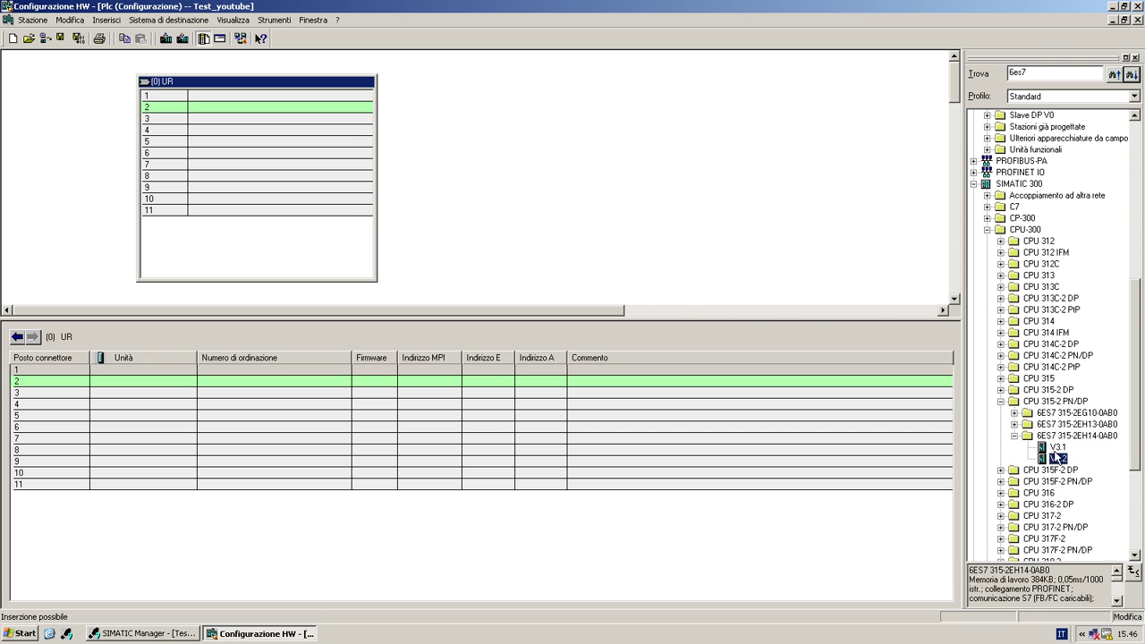
click(1057, 457)
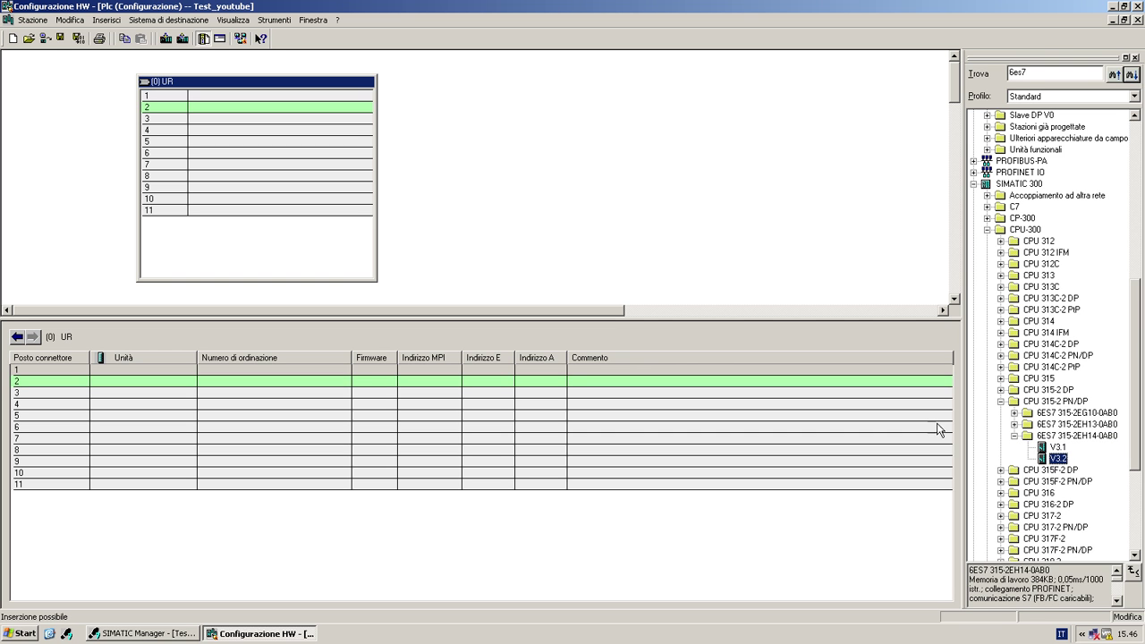
click(370, 382)
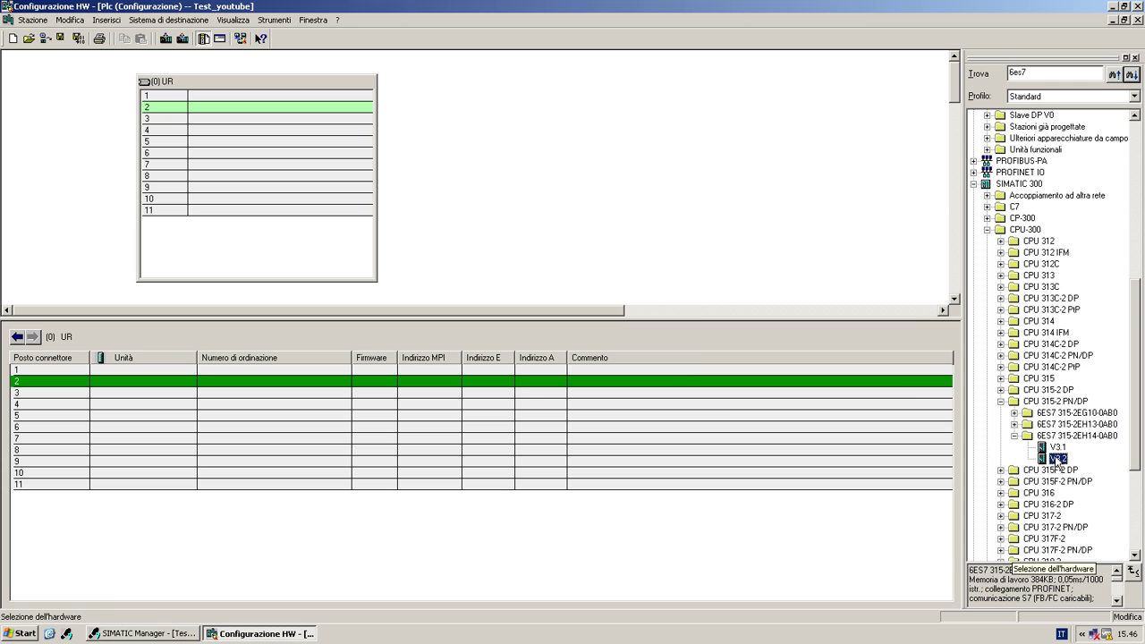
drag(1057, 460, 344, 105)
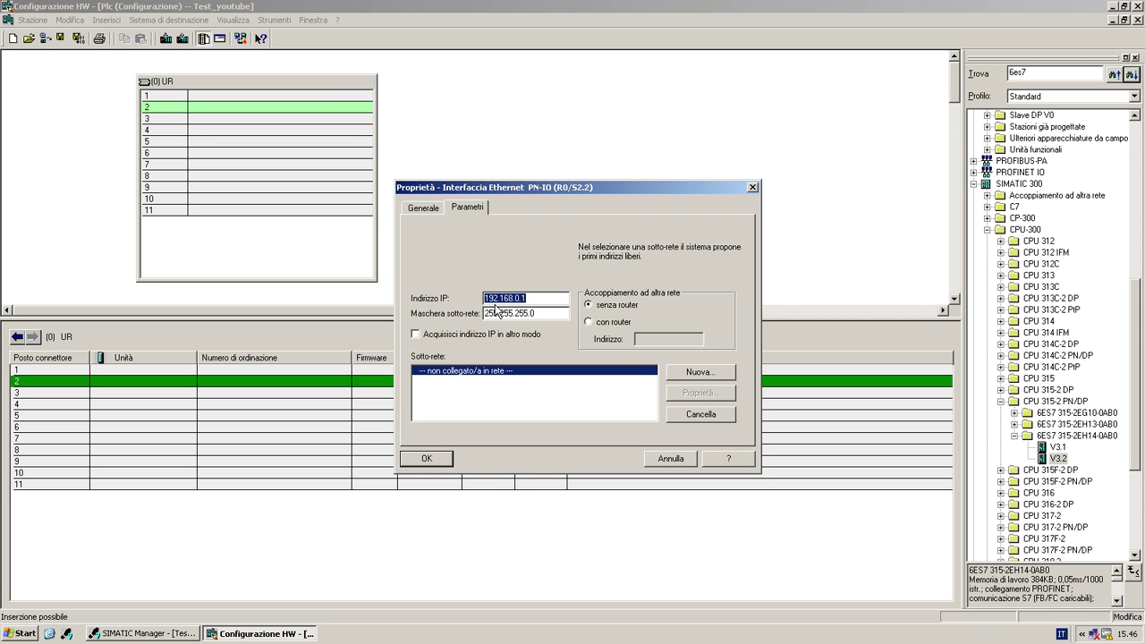
- Examine the IP address, subnet mask and router options of the CPU's PN-IO Ethernet interface
drag(515, 298, 483, 299)
click(531, 302)
drag(551, 316, 416, 316)
click(597, 324)
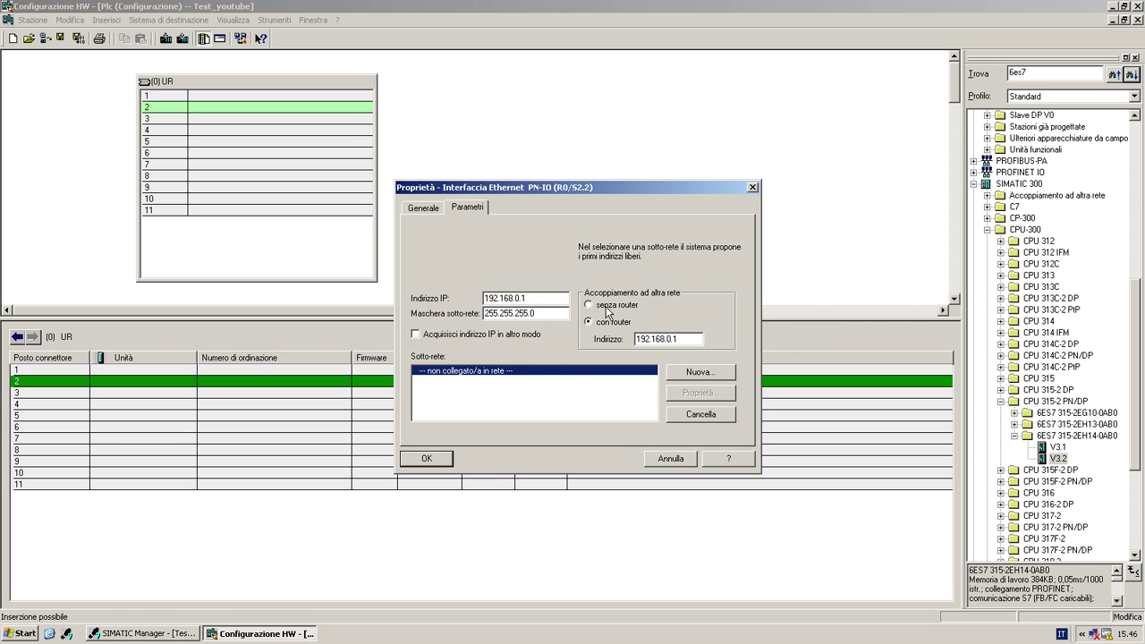
click(606, 313)
- Create a new Industrial Ethernet subnet with the default settings and connect the CPU's PN-IO interface to it without a router
click(474, 380)
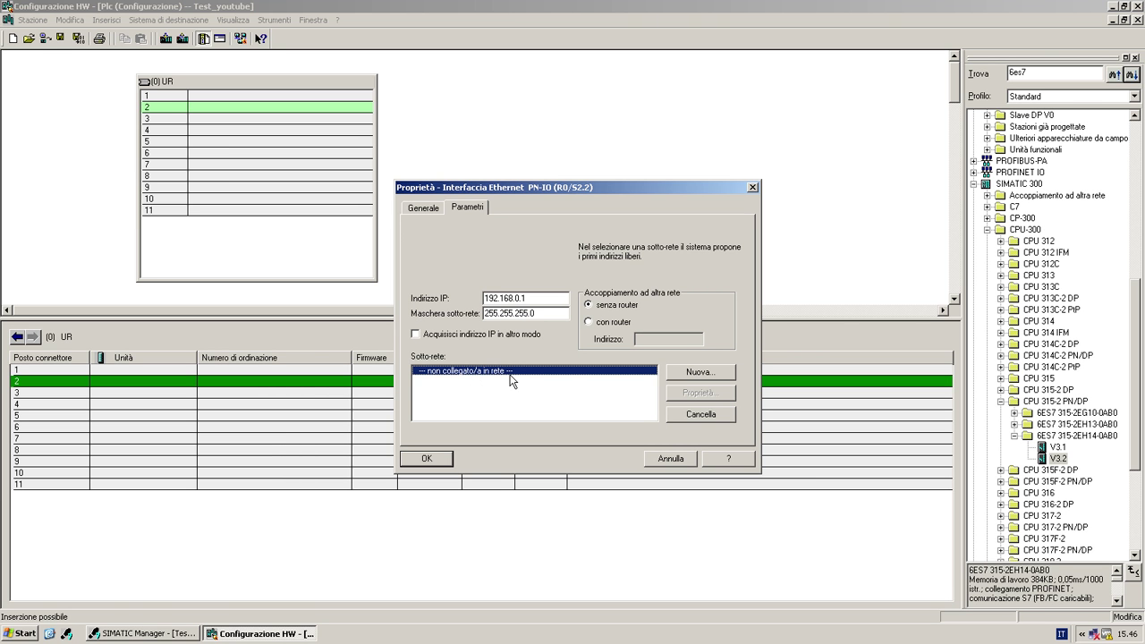
click(707, 372)
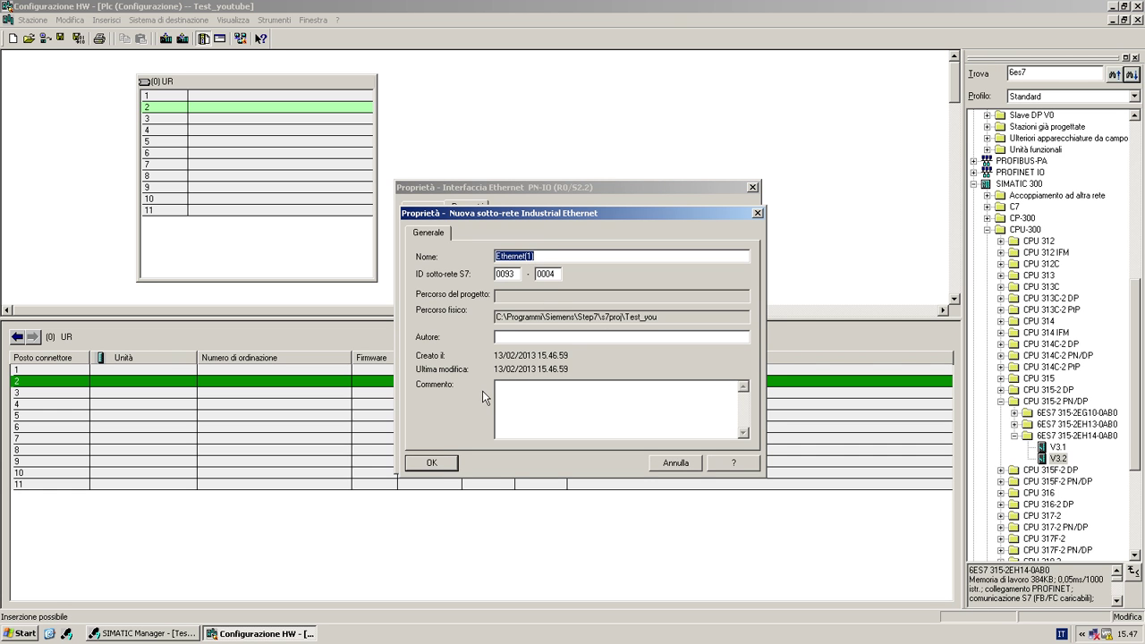
click(448, 460)
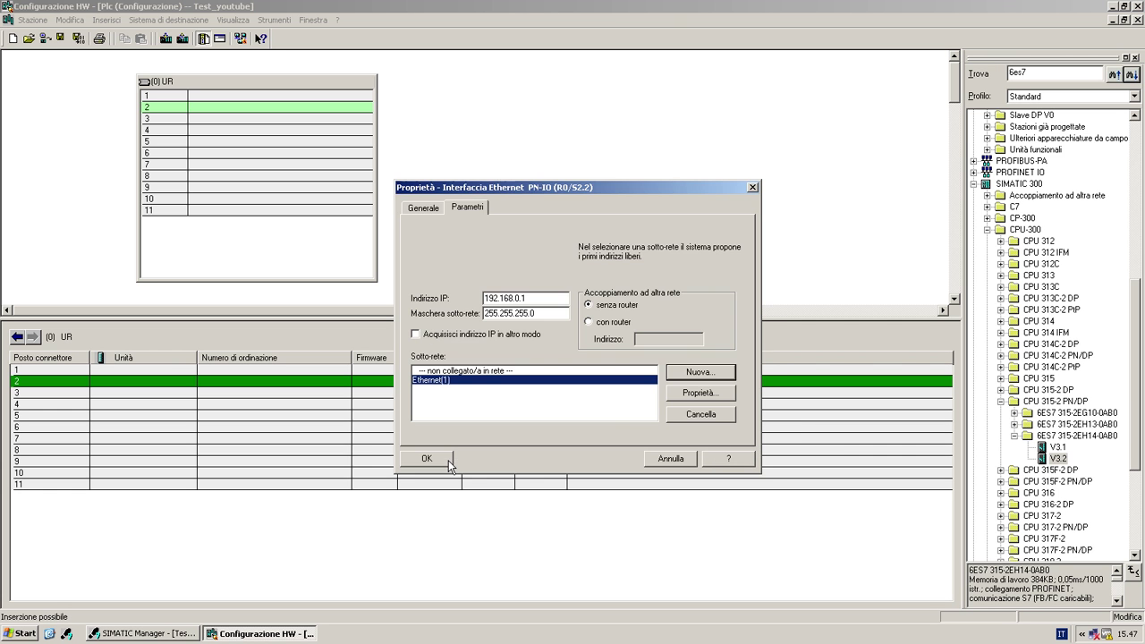
click(457, 373)
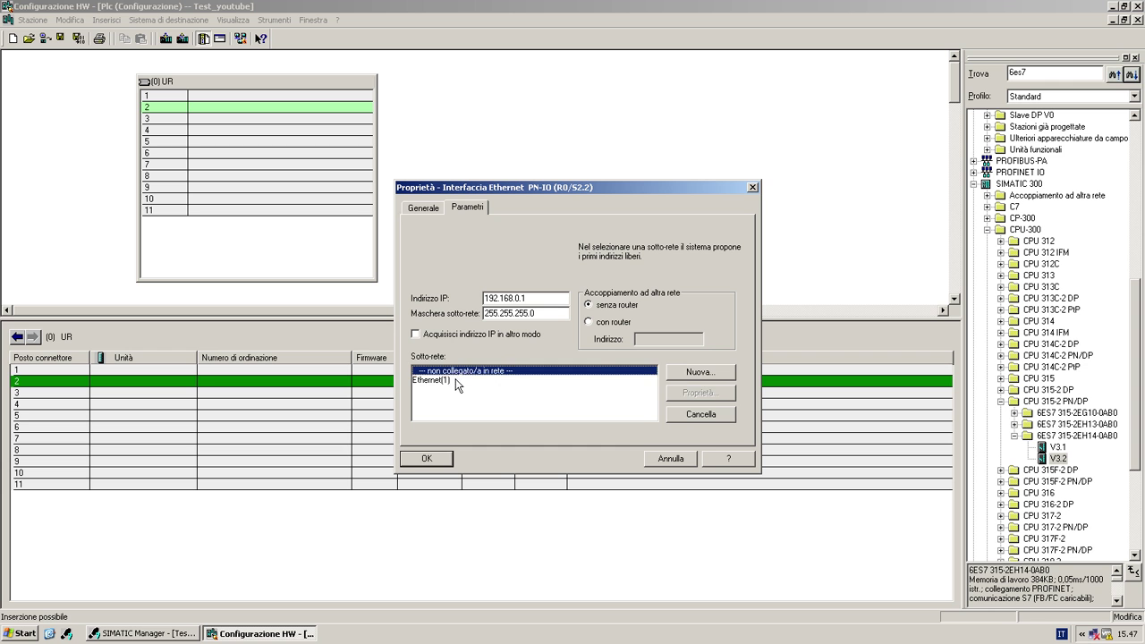
click(457, 378)
click(457, 370)
click(459, 379)
click(439, 464)
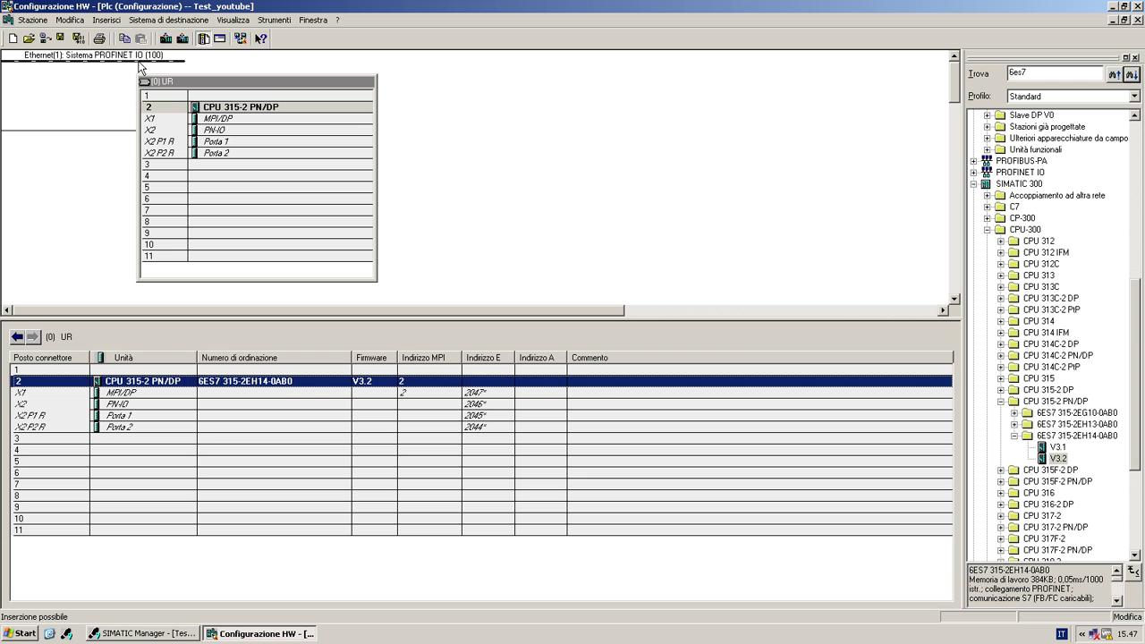
- Move the PROFINET IO system line out from behind the rack into the free area beside it
drag(206, 107, 623, 225)
click(735, 264)
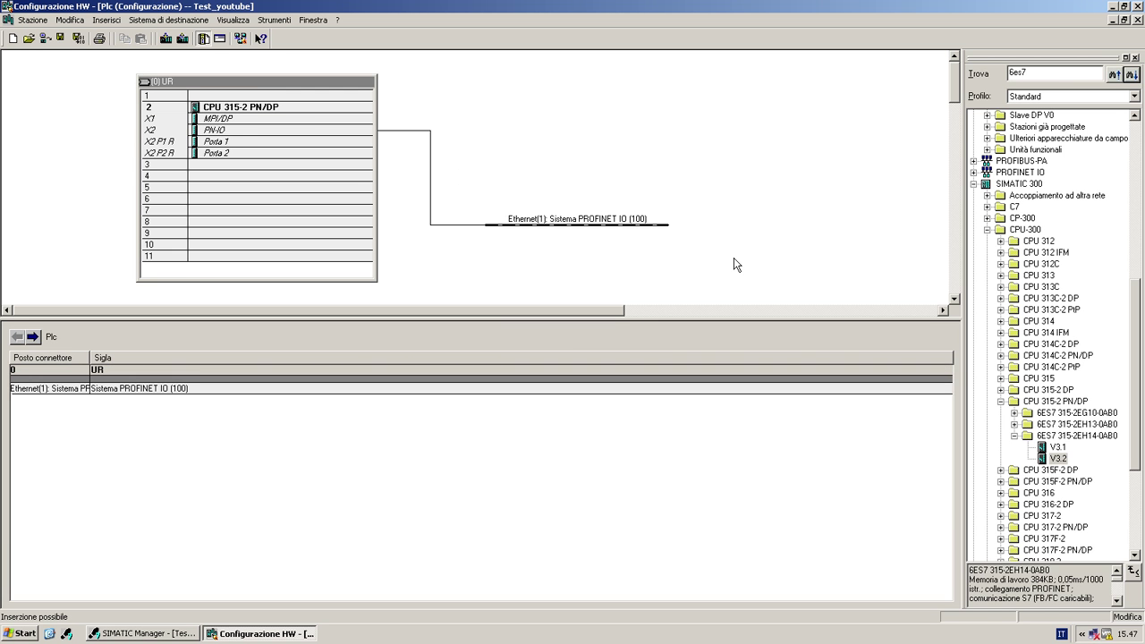
- Examine the general properties of the CPU 315-2 PN/DP and the Ethernet parameters of its PN-IO interface
click(271, 109)
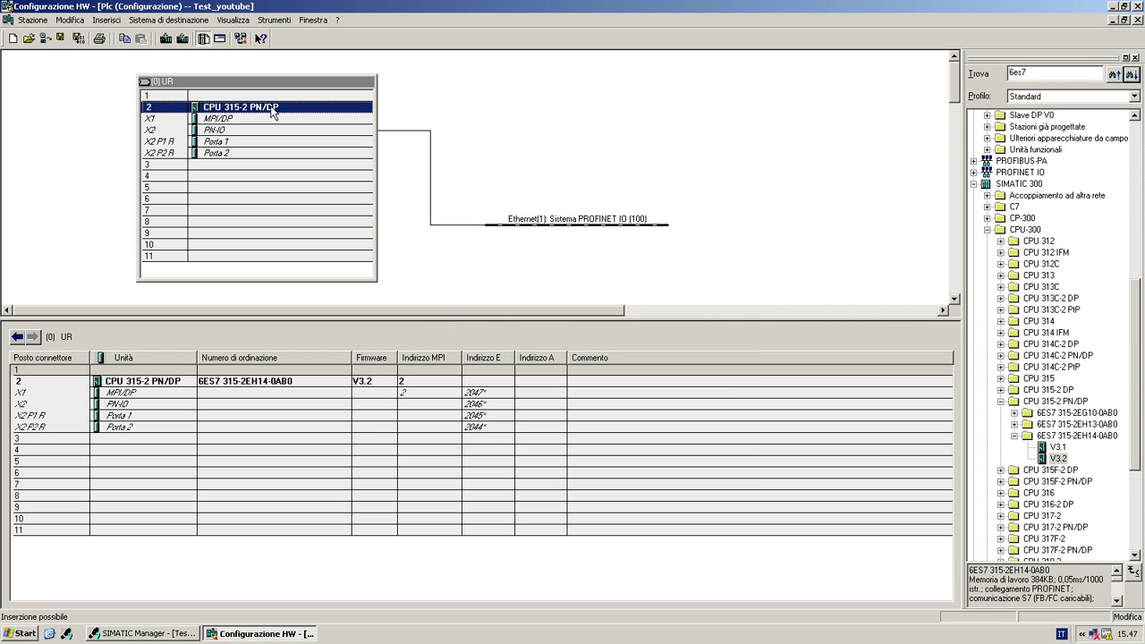
double_click(271, 109)
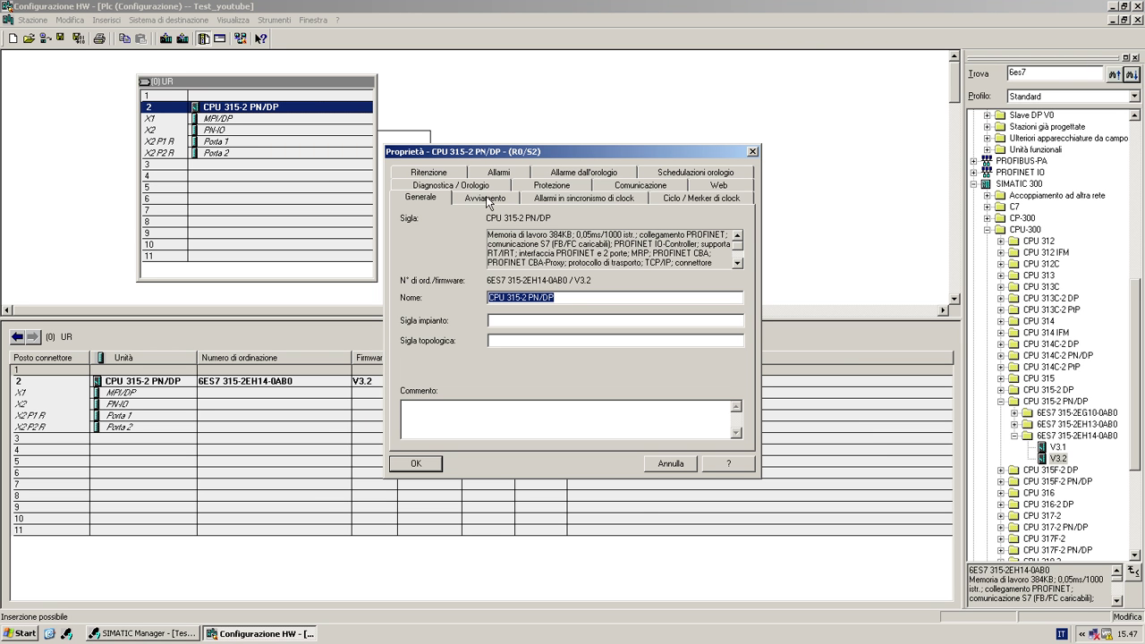
click(684, 463)
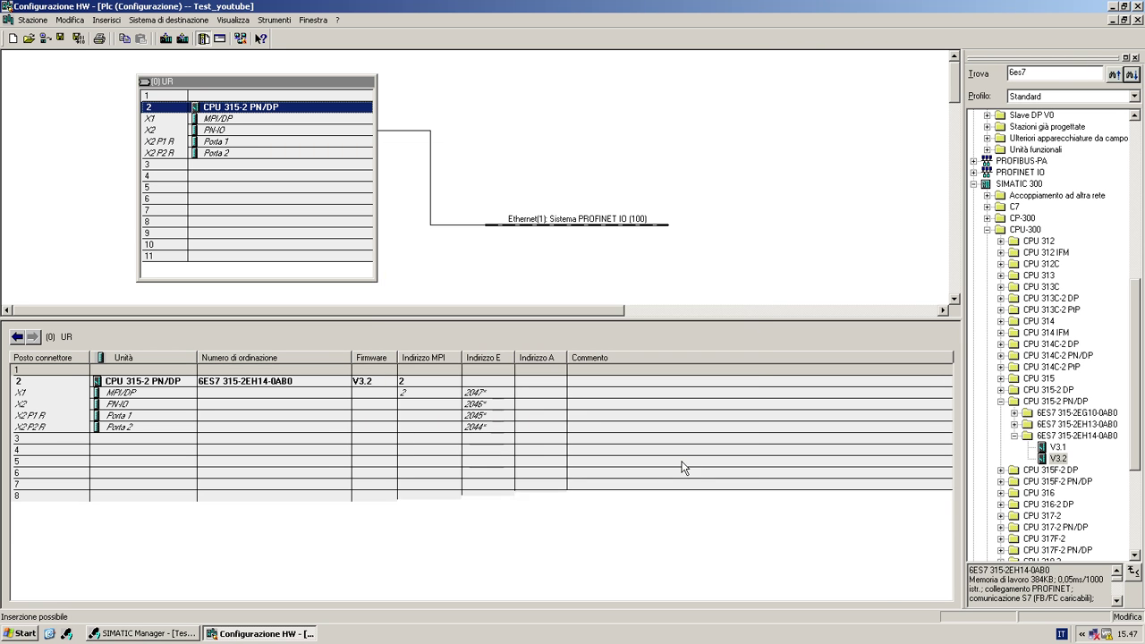
double_click(234, 130)
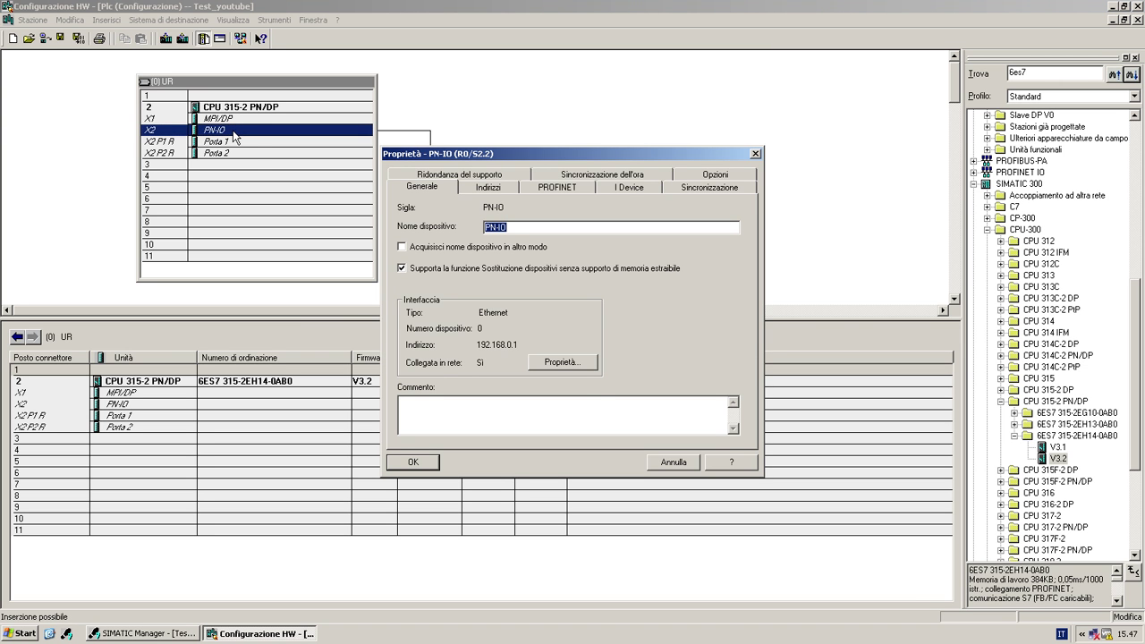
click(560, 362)
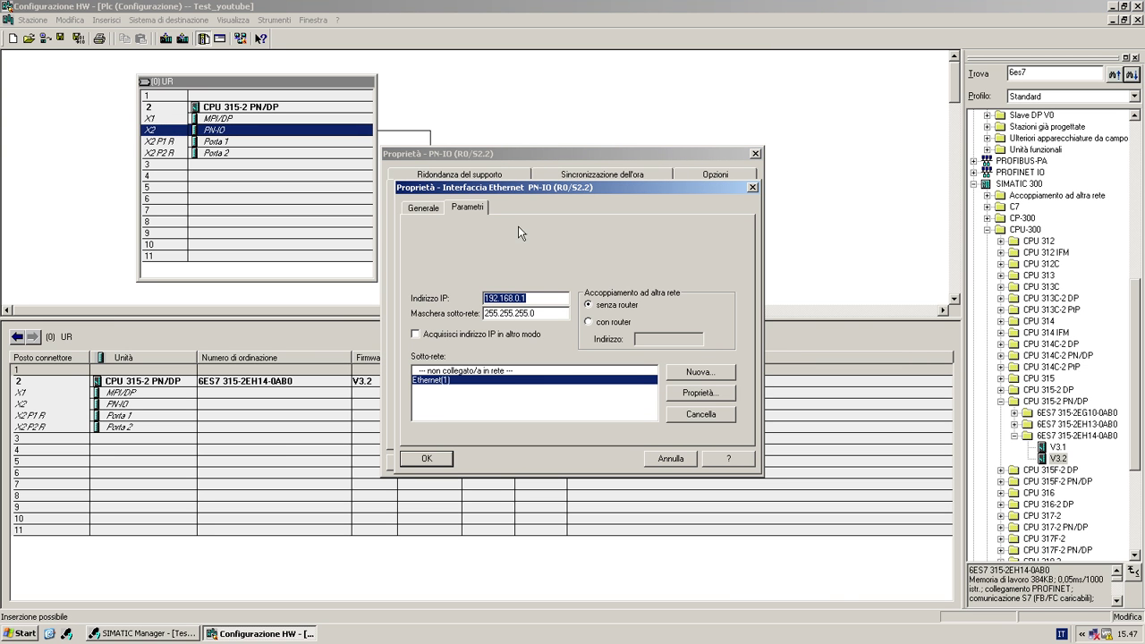
click(677, 458)
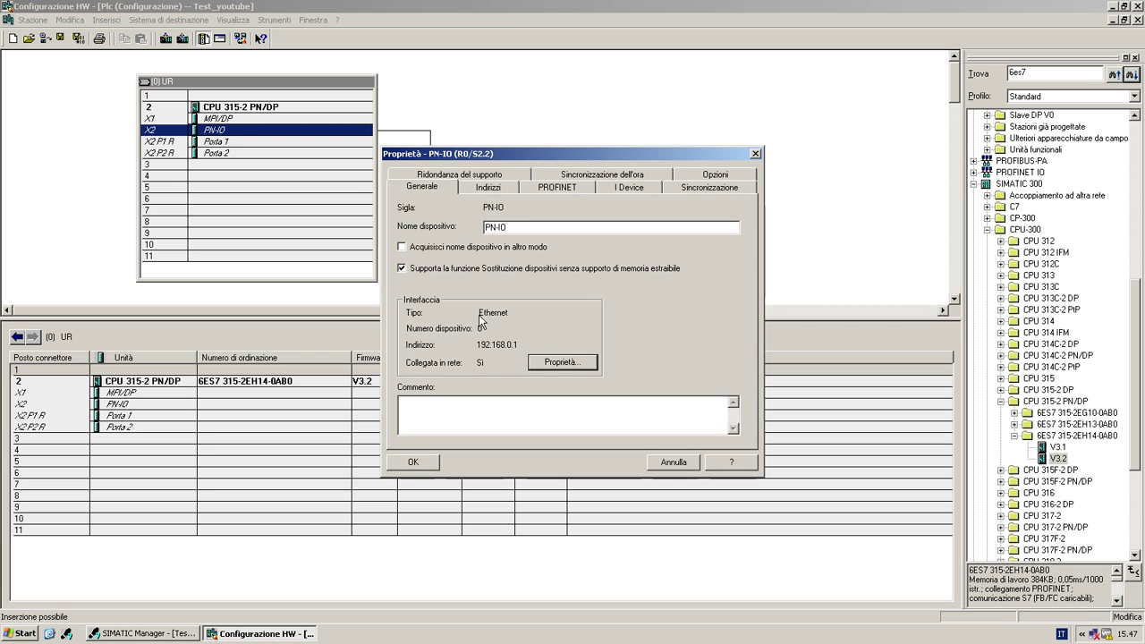
click(674, 463)
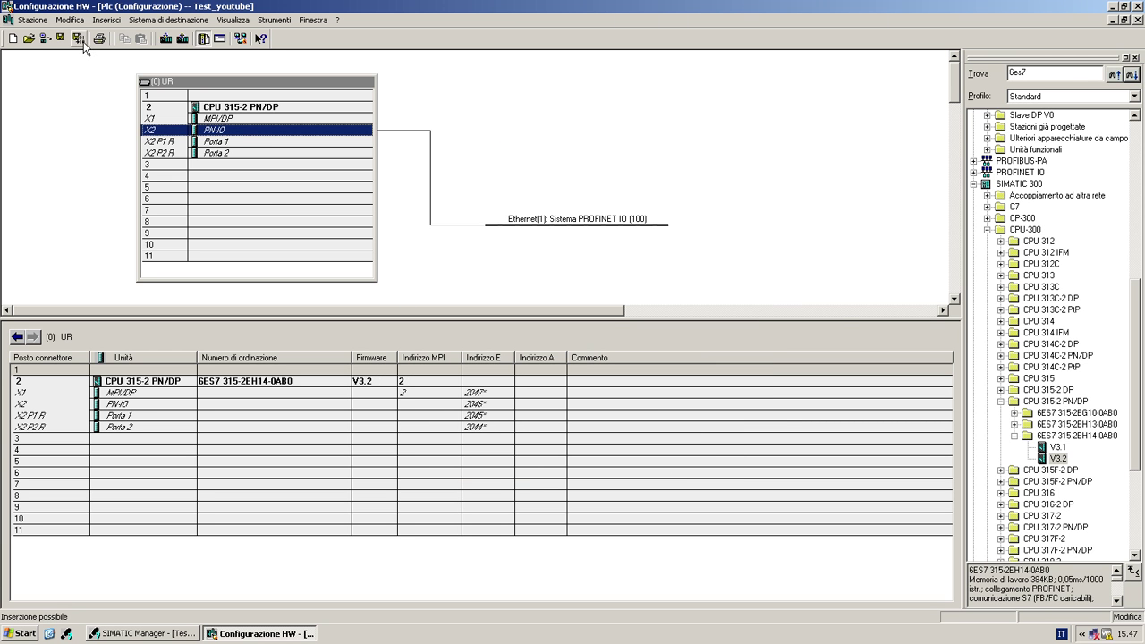
- Save and compile the station's hardware configuration, close it and return to SIMATIC Manager
click(83, 42)
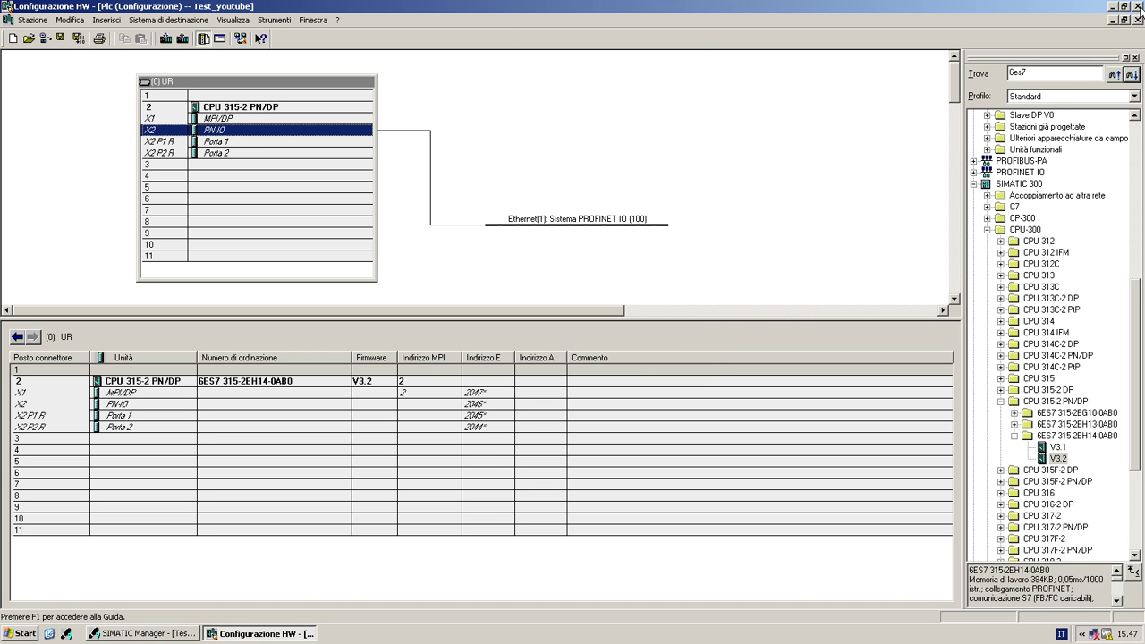
click(1137, 6)
click(216, 107)
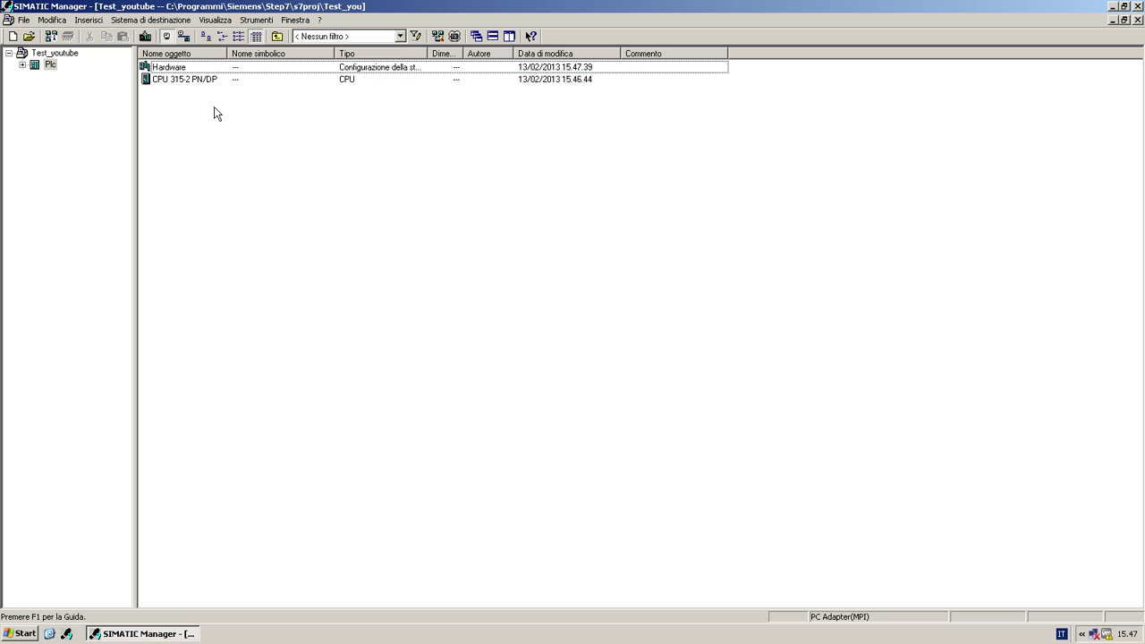
- Widen the object name column and examine the objects at the top level of the Test_youtube project, including the Ethernet subnet
click(195, 79)
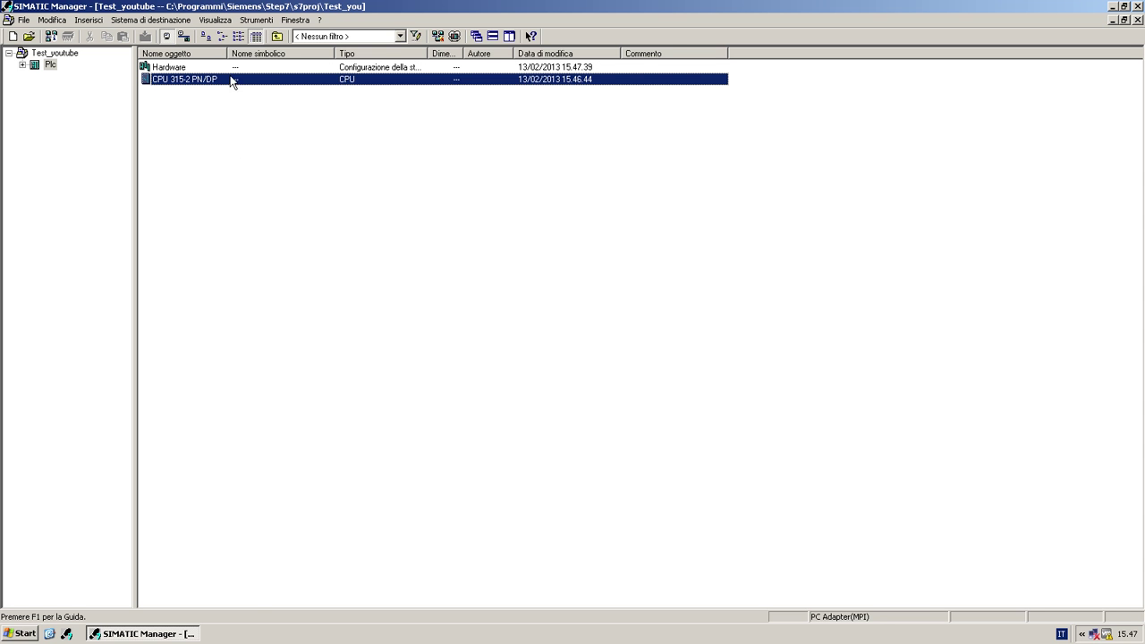
drag(228, 52, 257, 53)
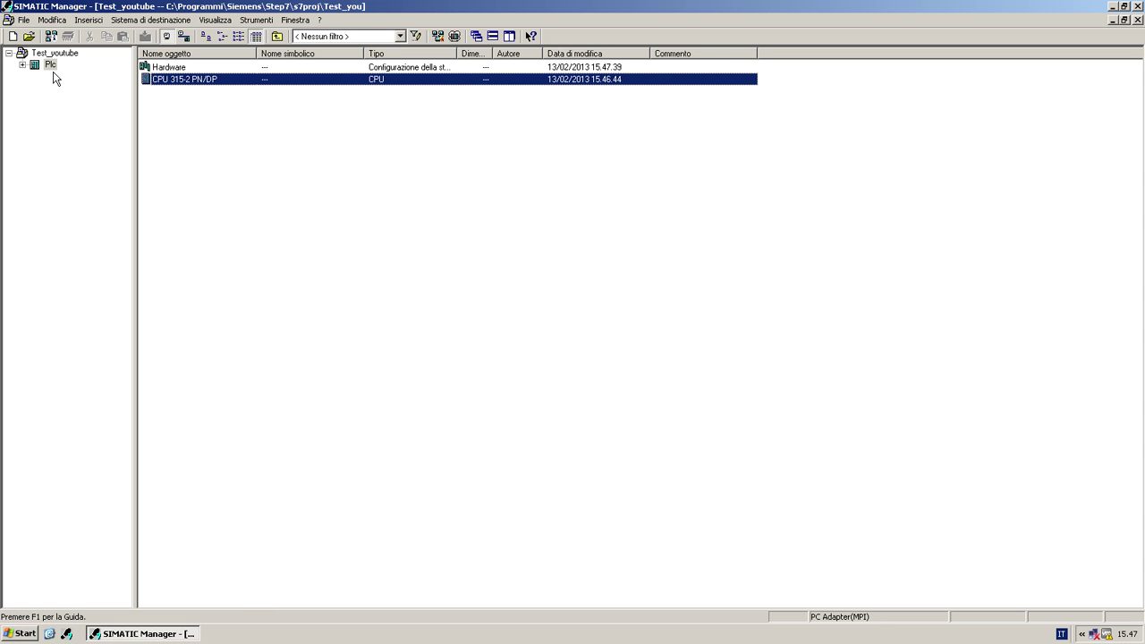
click(38, 53)
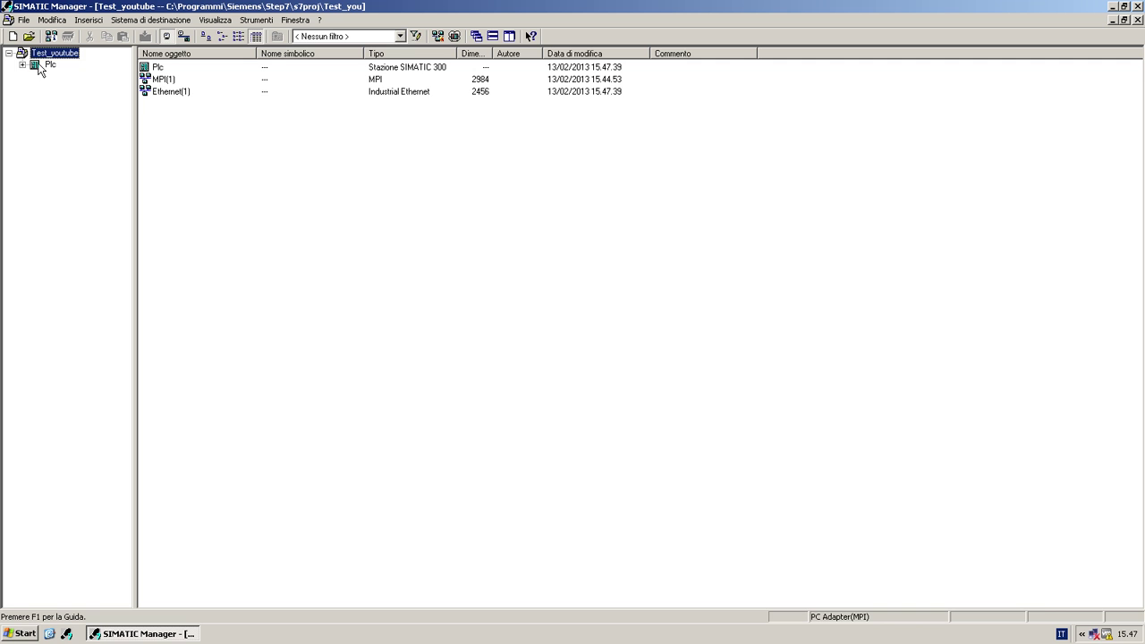
click(159, 91)
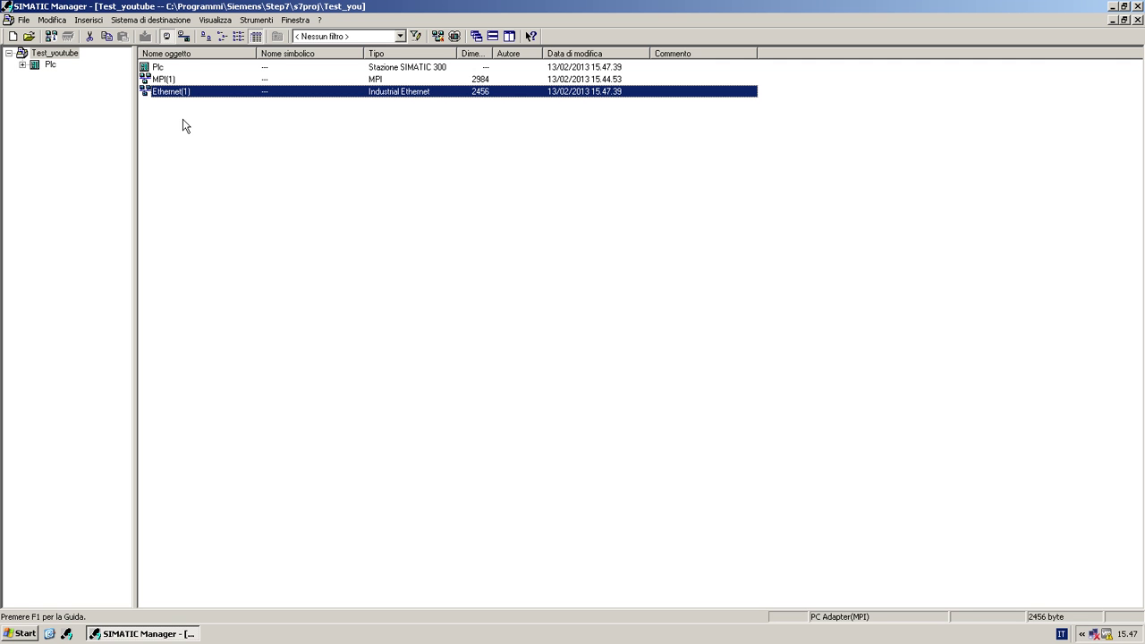
- Expand the Plc station down to its S7 program and examine the contents of the CPU, Programma S7(1), Sorgenti and Blocchi
click(33, 68)
click(23, 64)
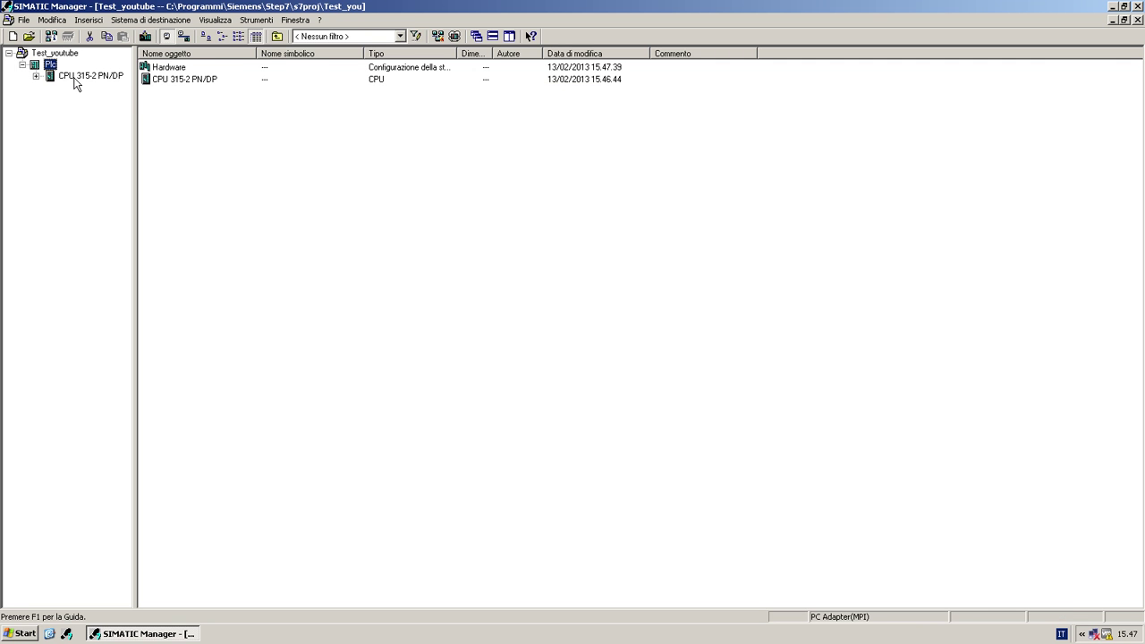
click(75, 76)
click(35, 76)
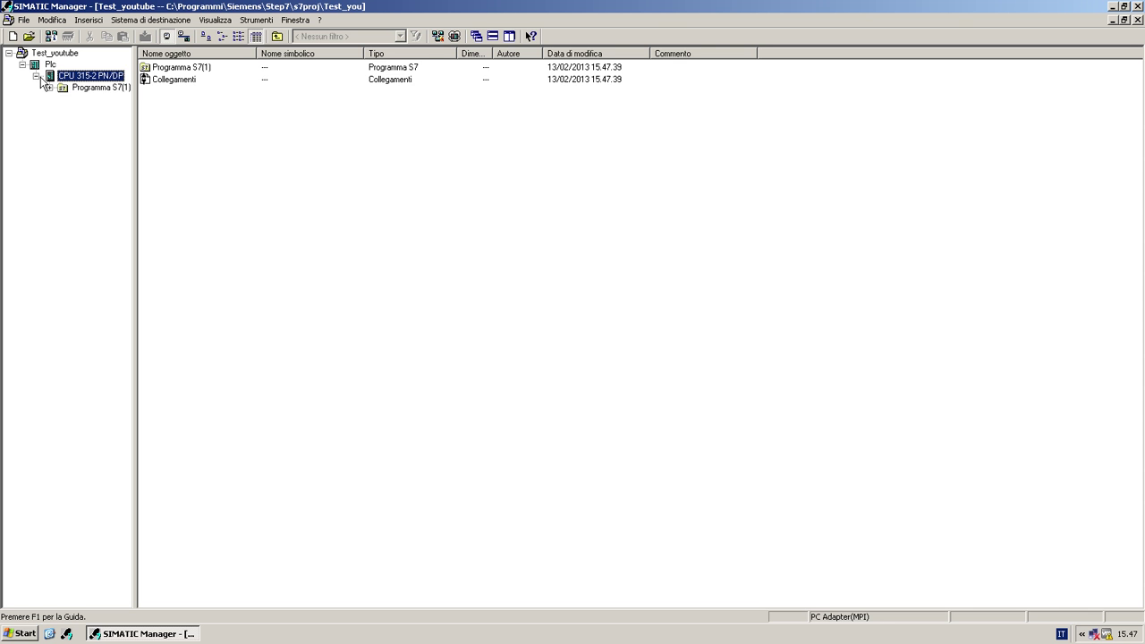
click(75, 88)
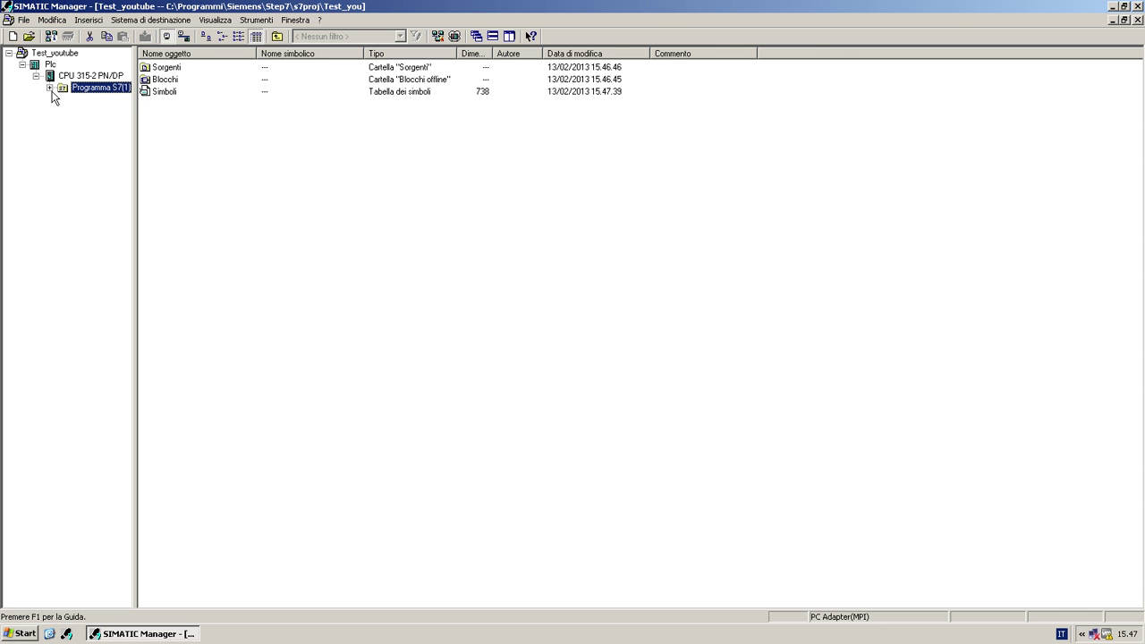
click(49, 88)
click(99, 113)
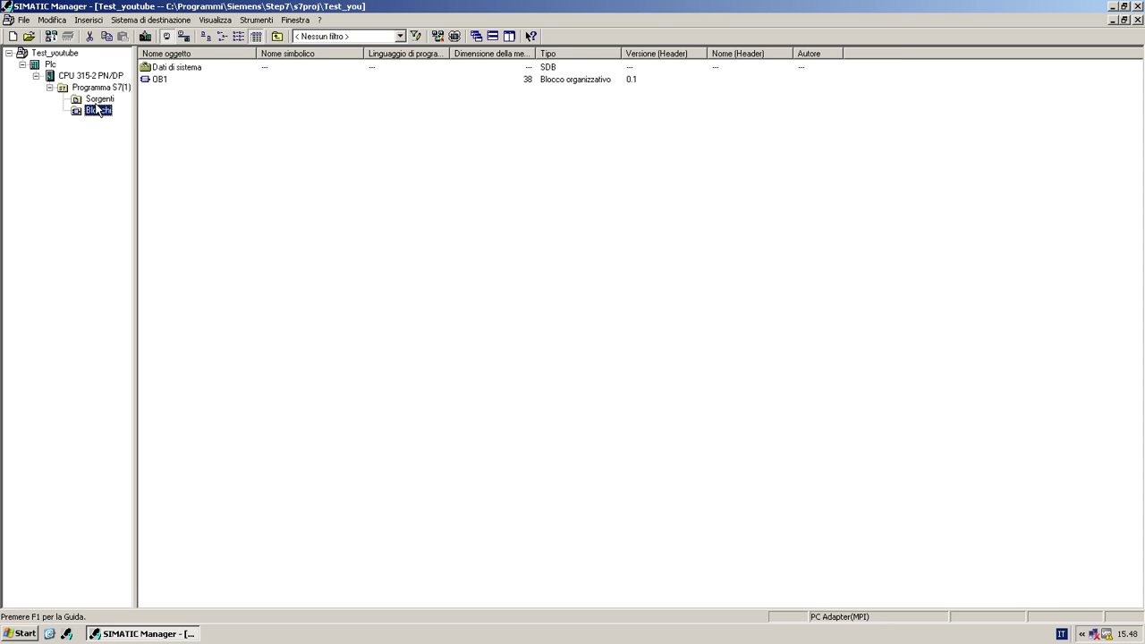
click(98, 100)
click(93, 90)
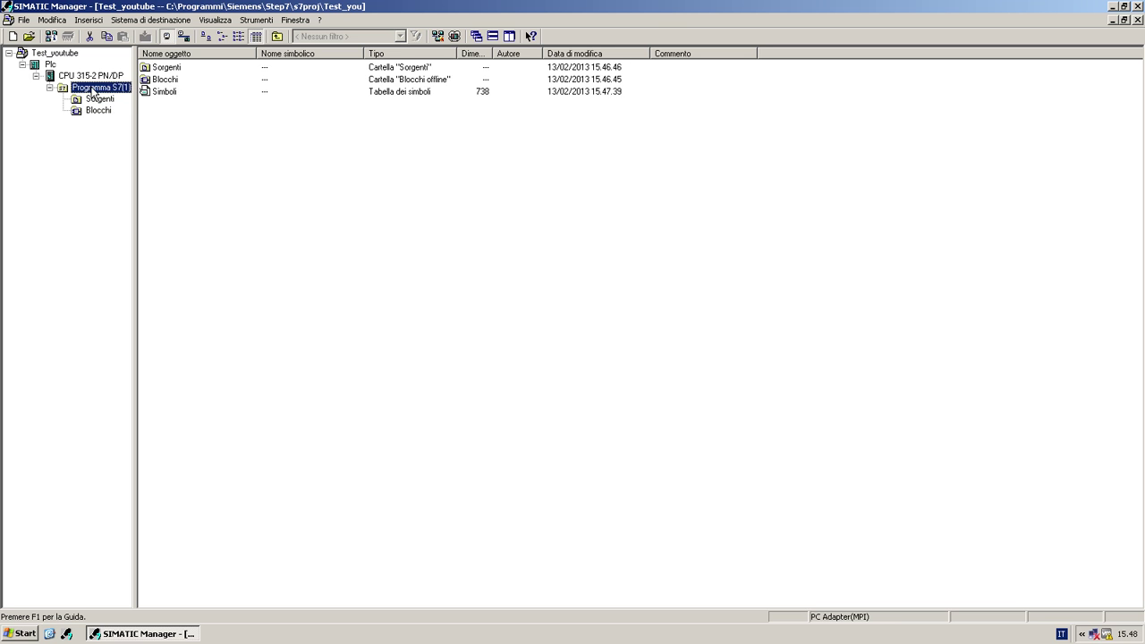
click(90, 77)
click(50, 65)
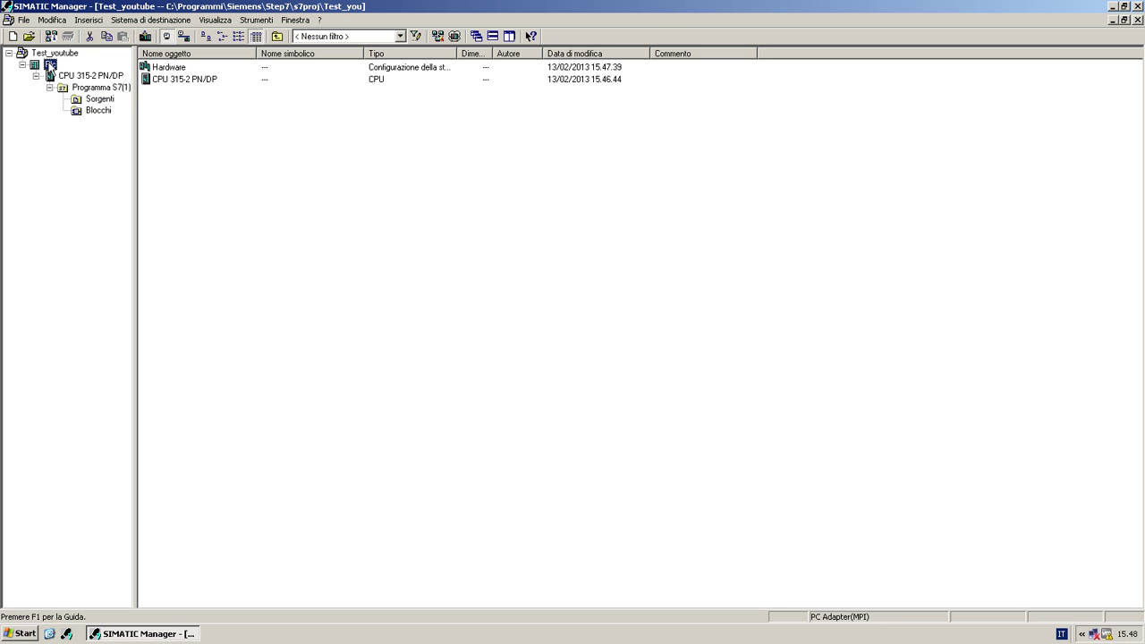